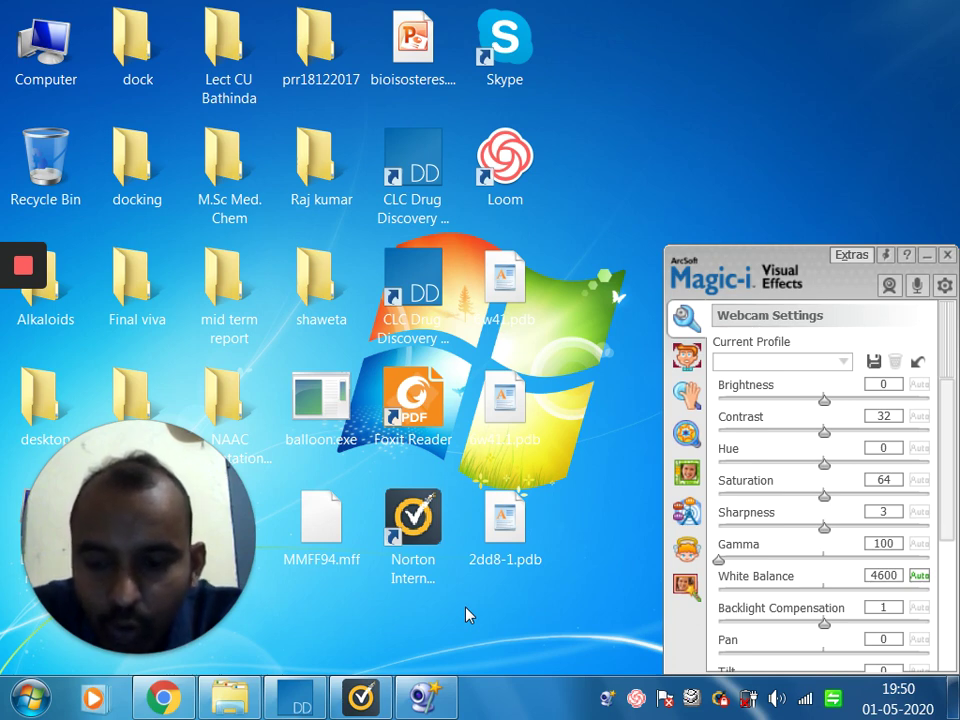
- Switch to Chrome and open the RCSB PDB search page in a new tab
click(174, 712)
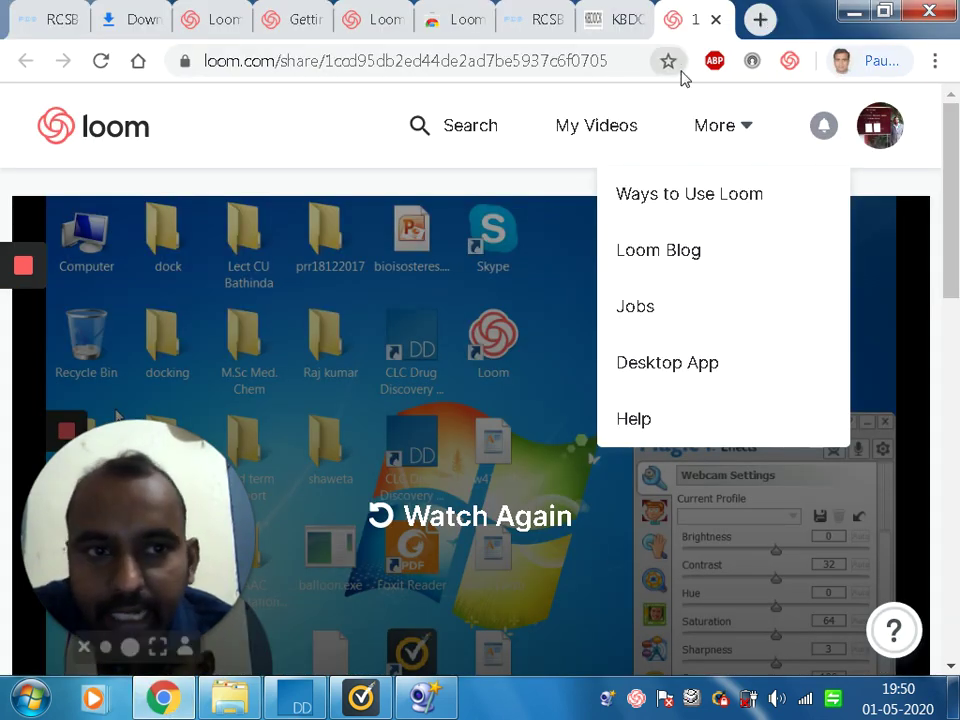
click(756, 33)
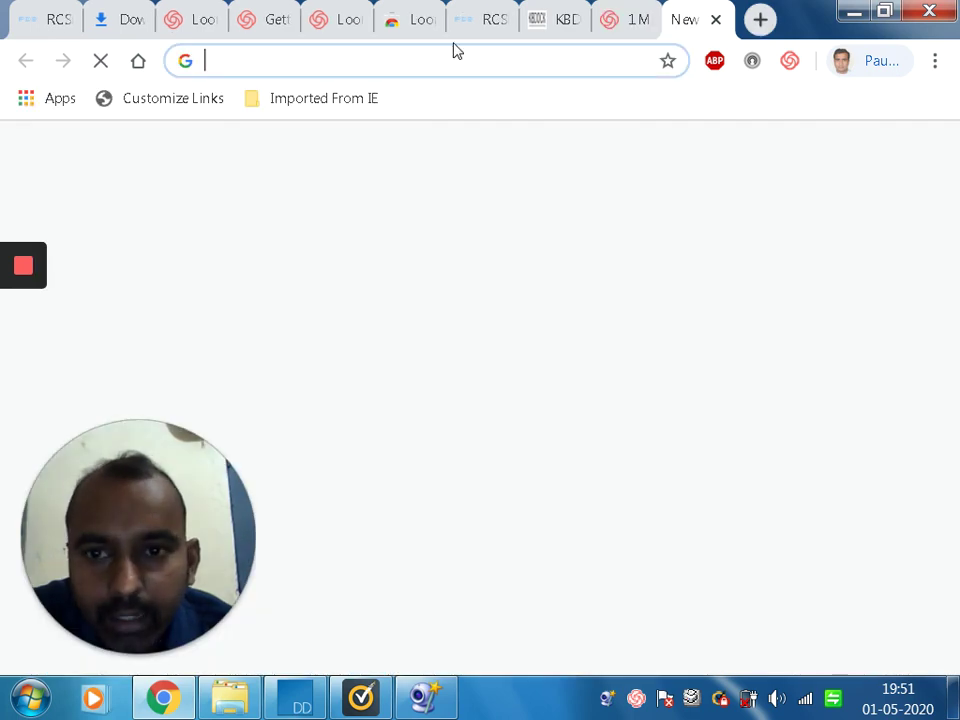
text(rcsb.org/search)
key(Return)
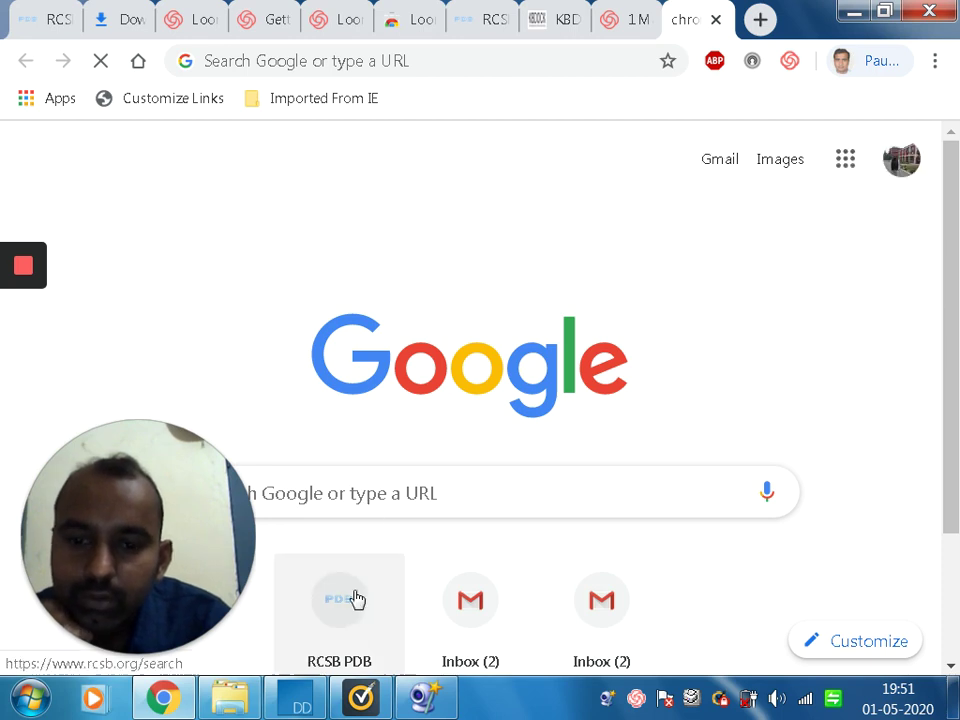
click(348, 628)
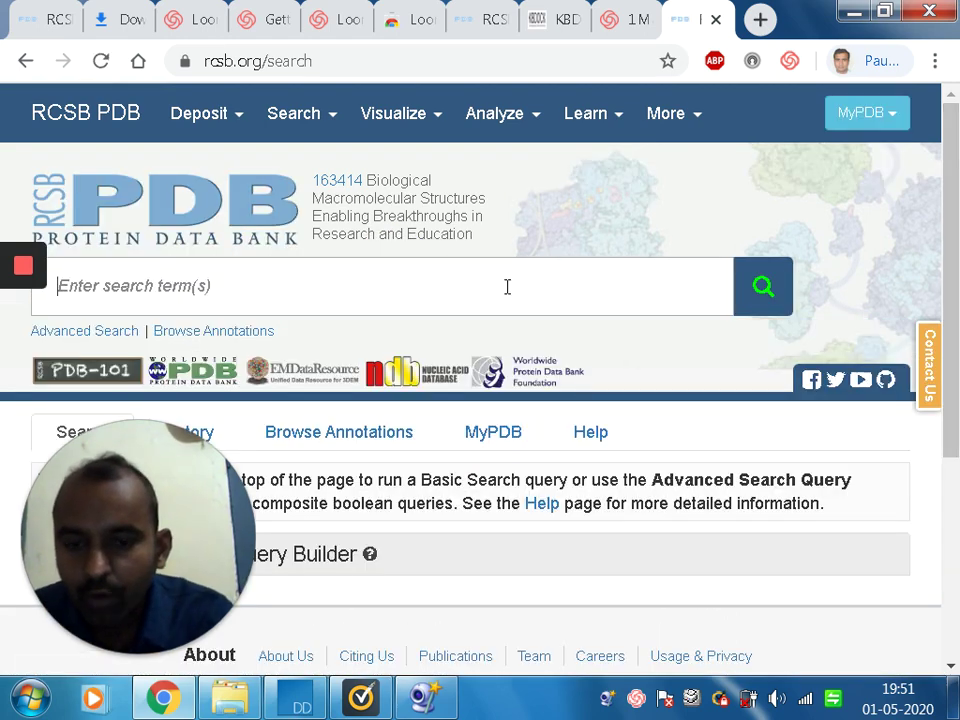
- Look up PDB entry 6W41 and review its biological assembly, title and structure summary
key(super+d)
key(super+d)
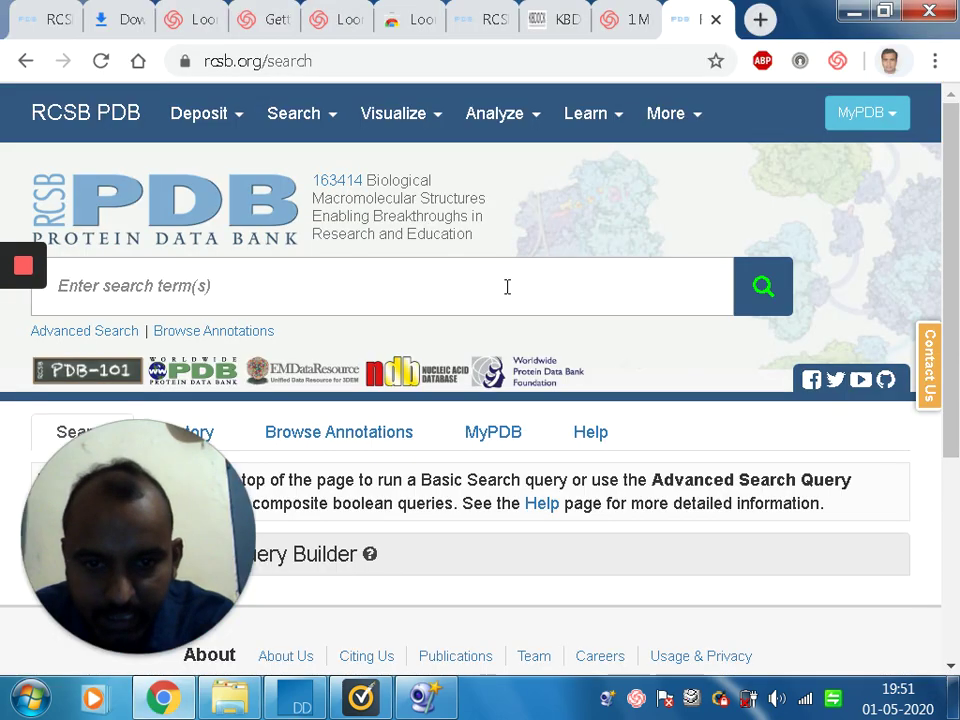
text(6w41)
key(Return)
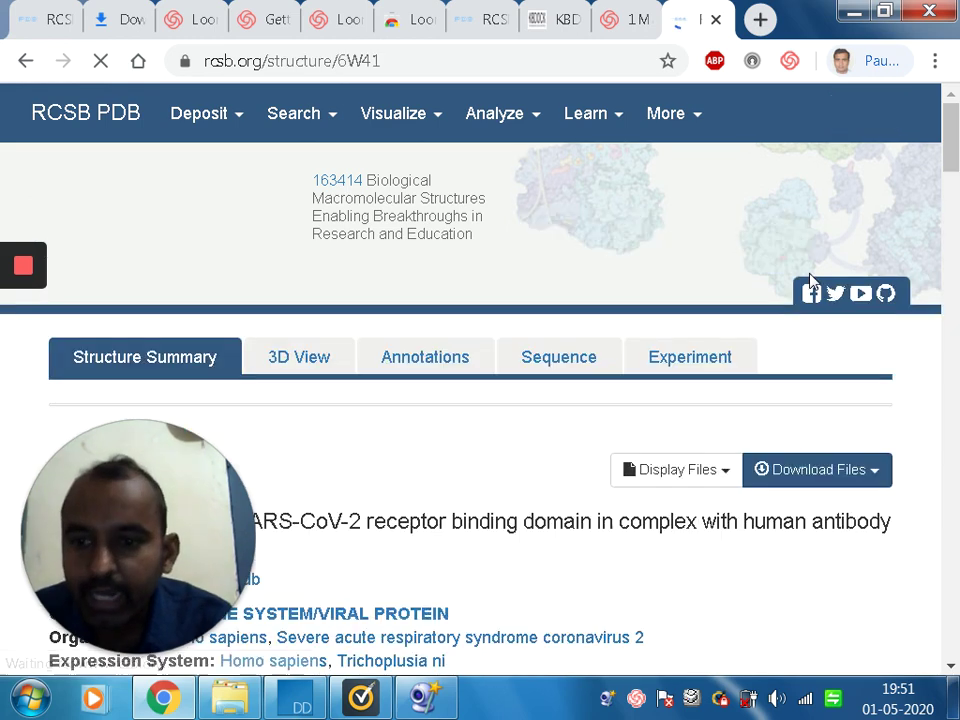
scroll(812, 282, down, 5)
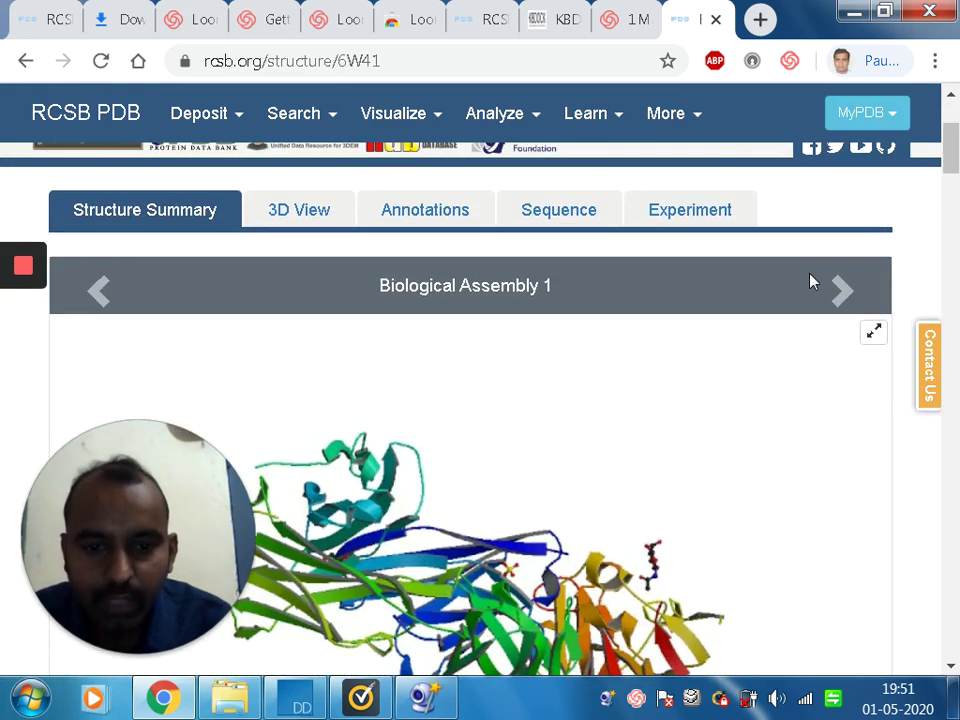
scroll(812, 282, down, 5)
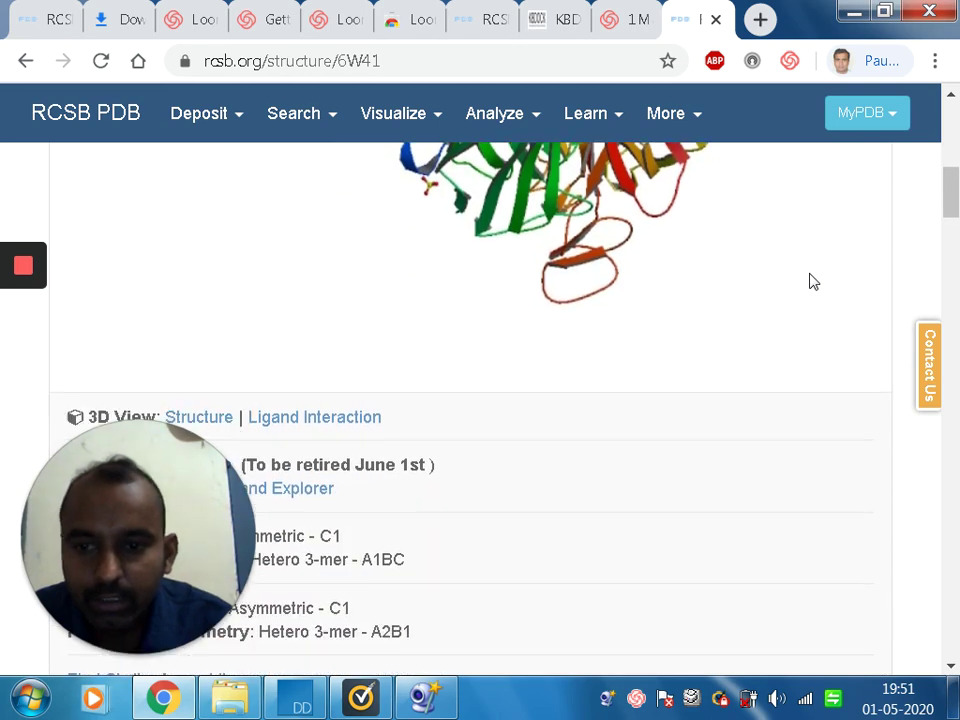
scroll(812, 282, down, 5)
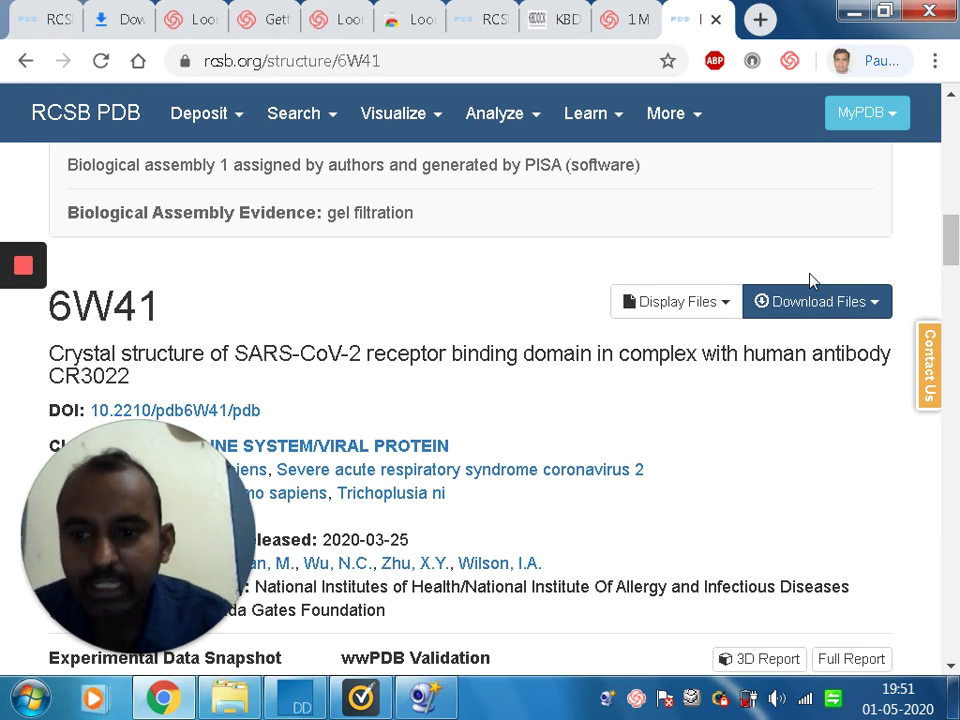
scroll(812, 281, up, 4)
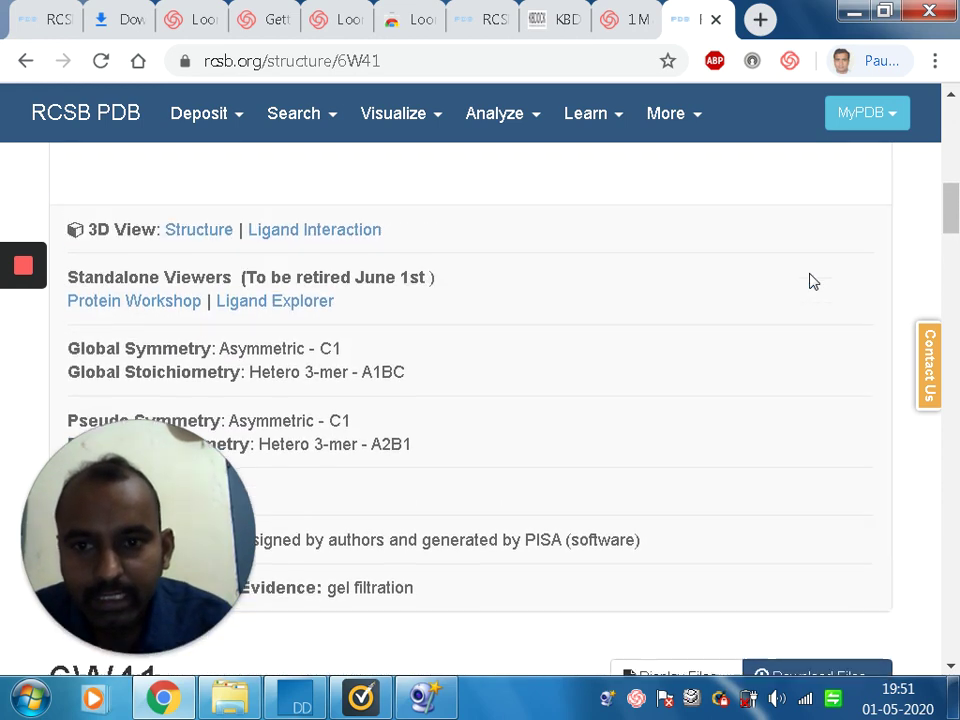
scroll(812, 281, up, 1)
- Look up PDB entry 2DD8 and review its biological assembly, title and structure summary
key(super+d)
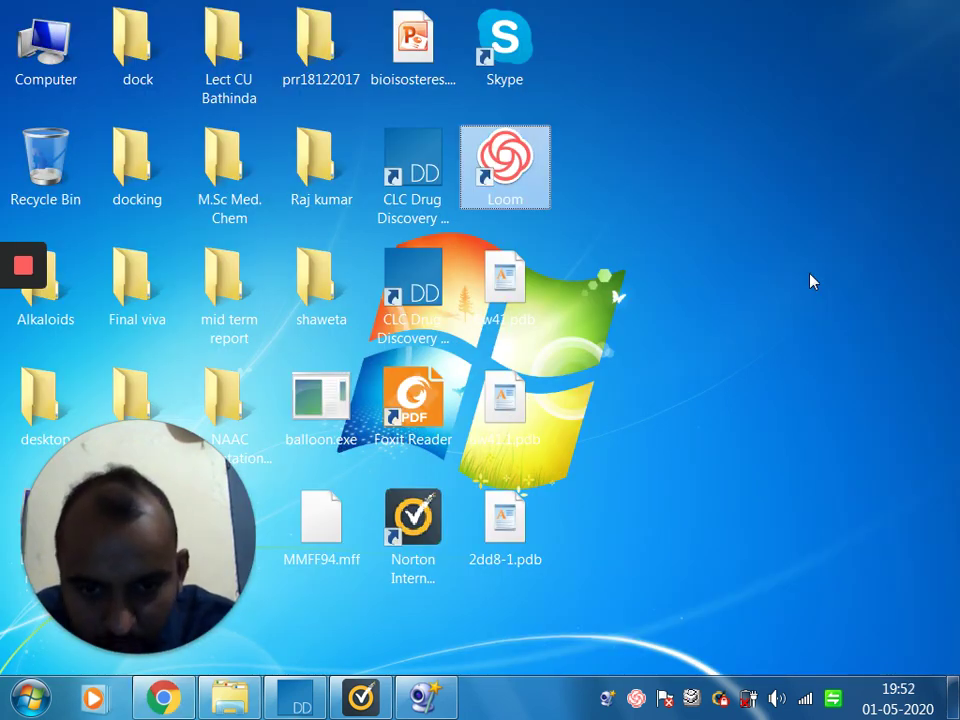
key(super+d)
click(957, 120)
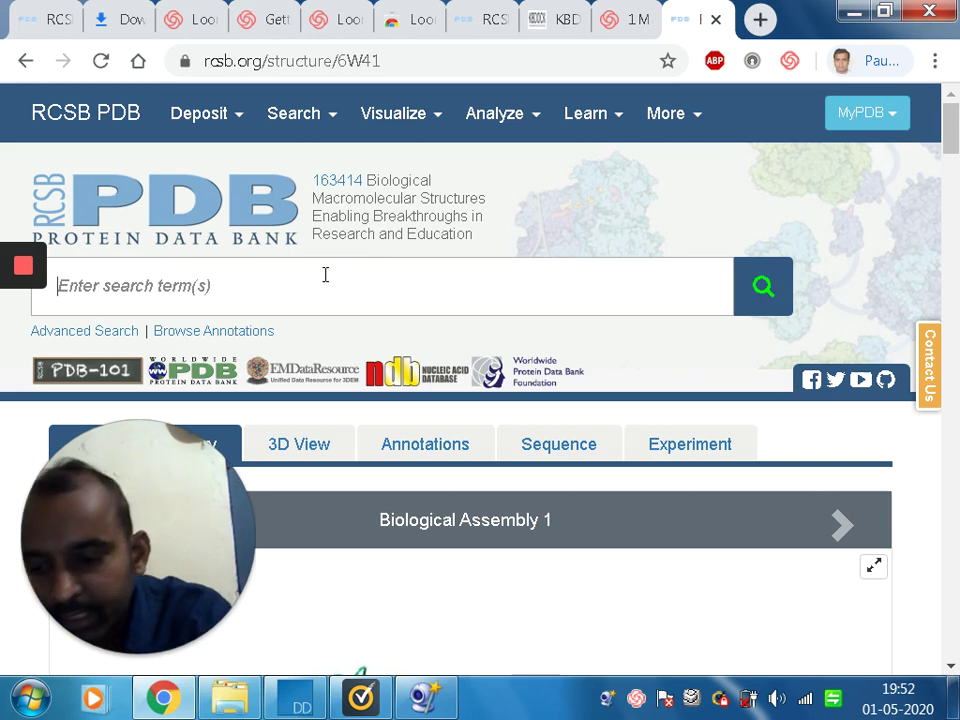
text(2dd8)
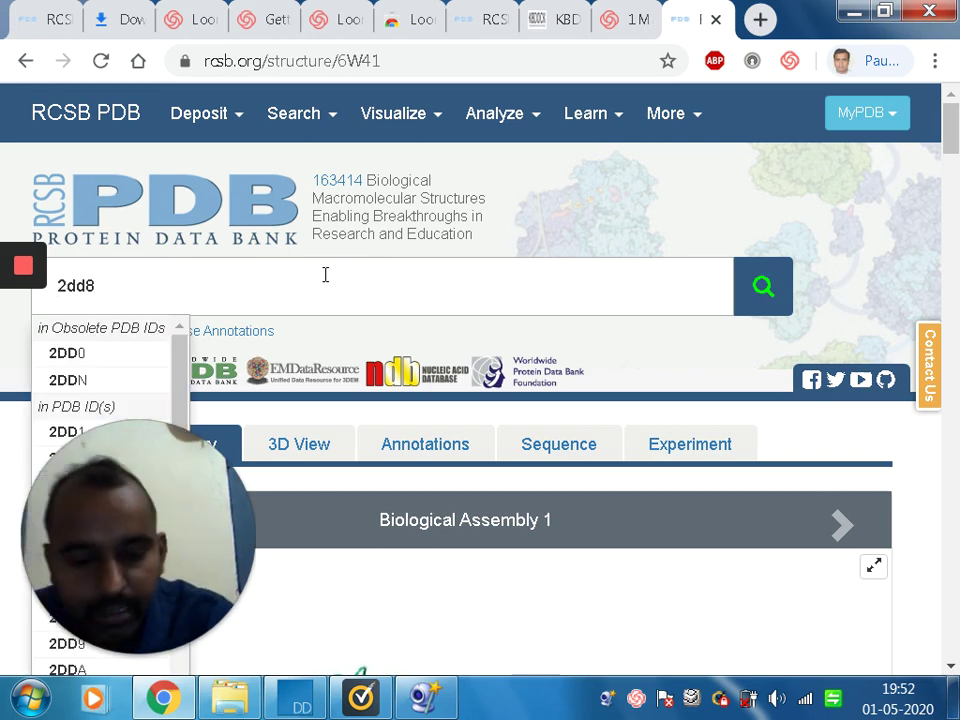
key(Return)
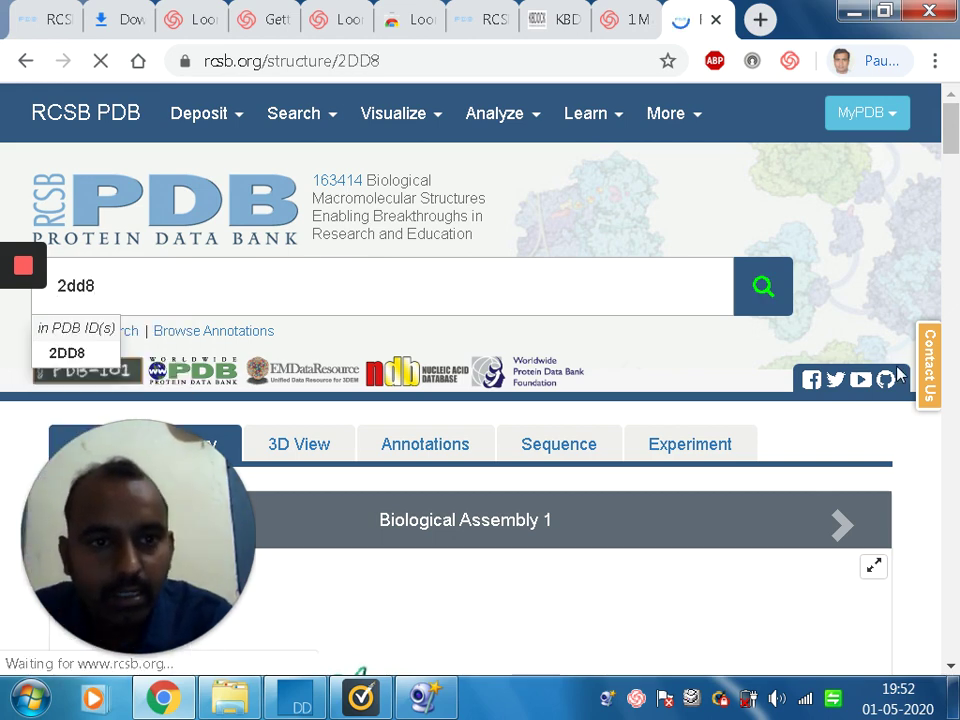
scroll(957, 347, down, 5)
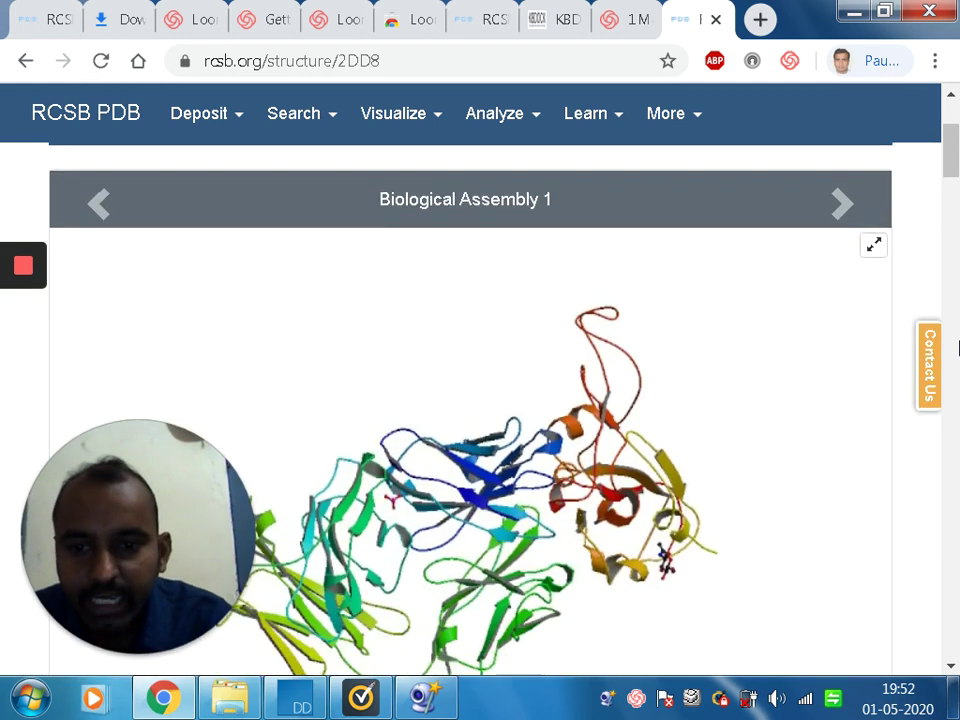
scroll(957, 347, down, 5)
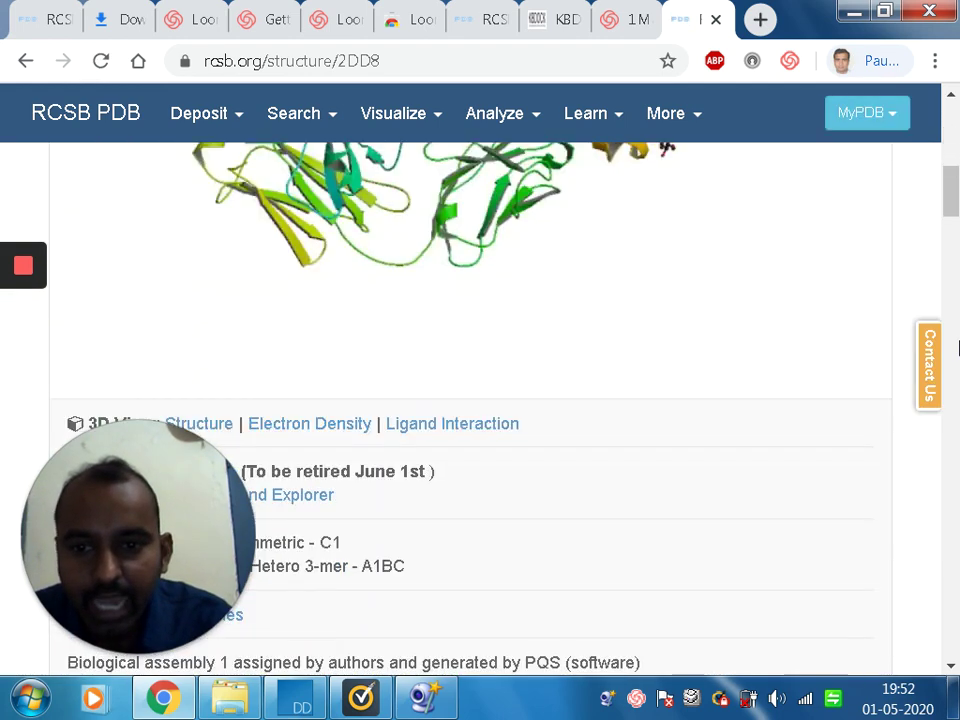
scroll(957, 347, down, 1)
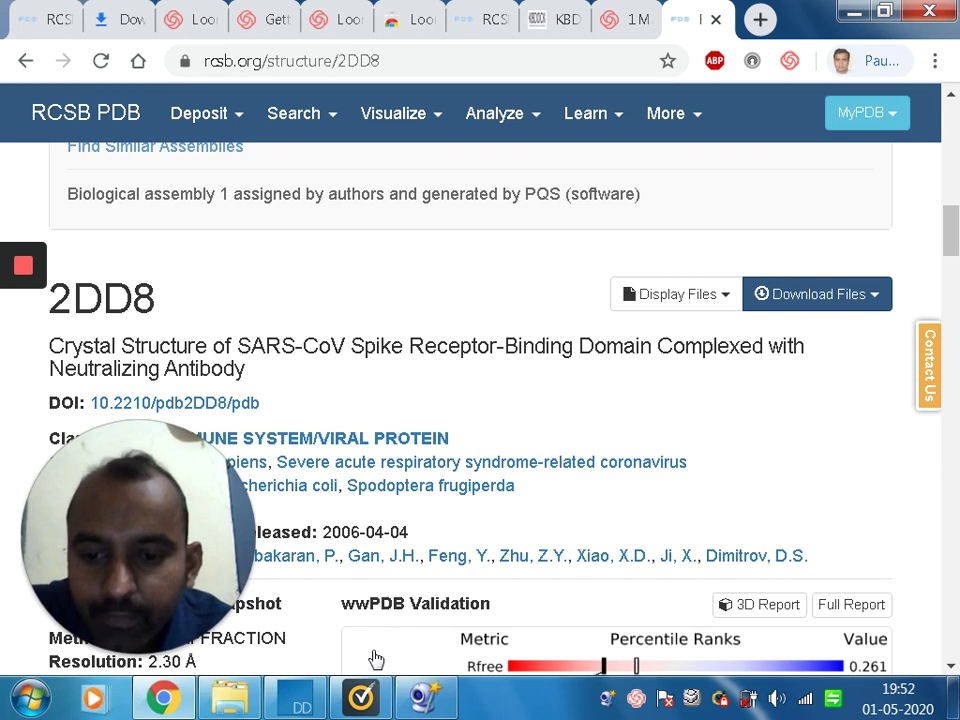
- Switch to CLC Drug Discovery Workbench and import 6w41.pdb from the Desktop with 3D coordinates as an opened Molecule Project
click(298, 697)
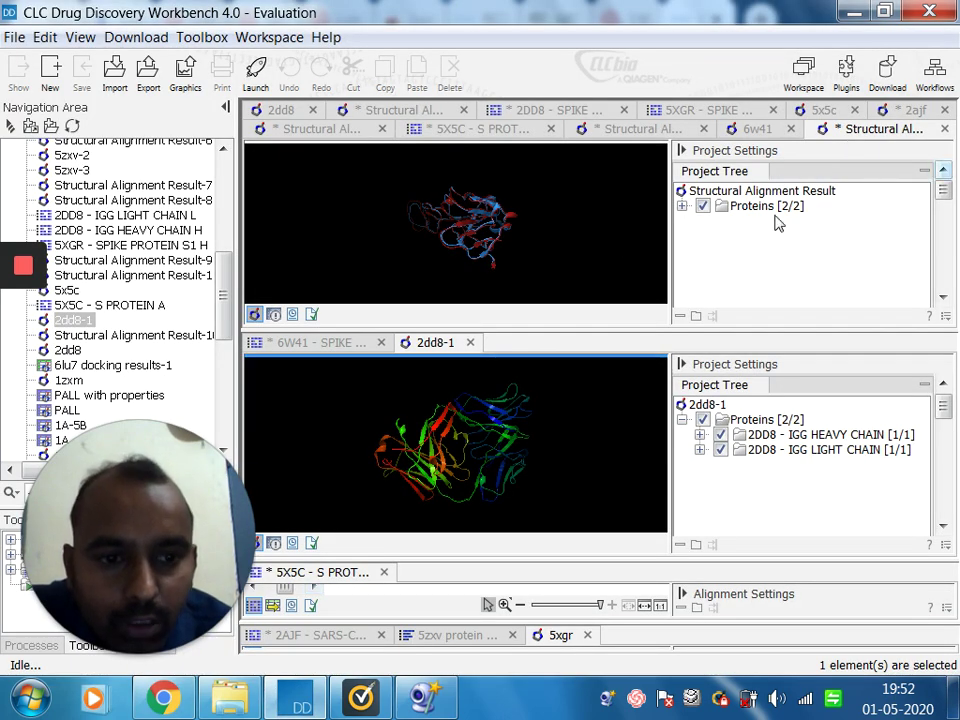
click(116, 80)
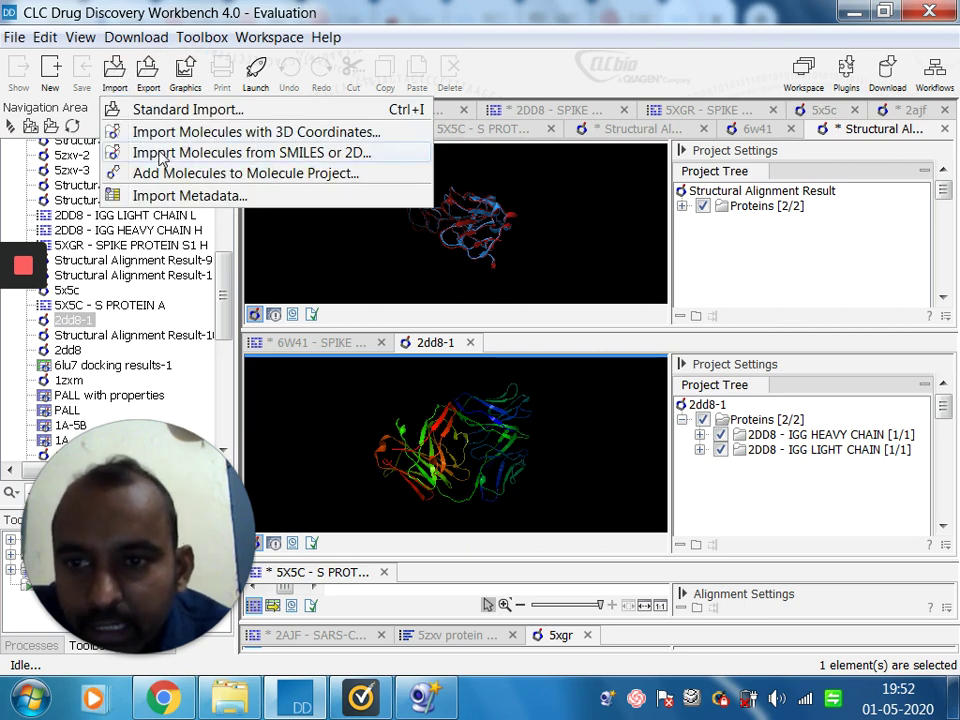
click(180, 132)
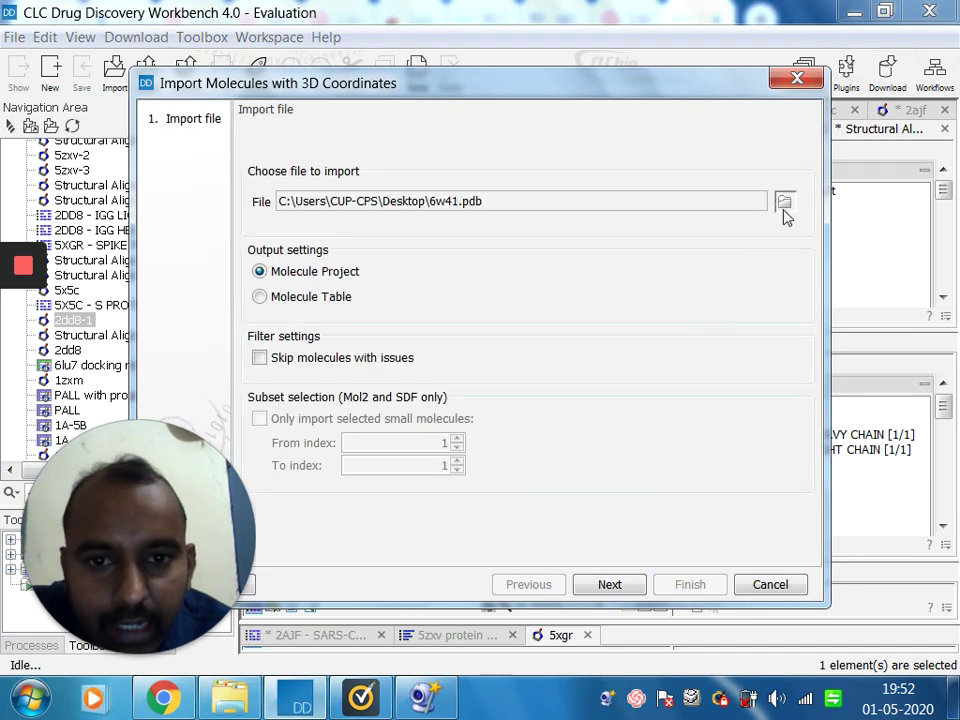
click(784, 203)
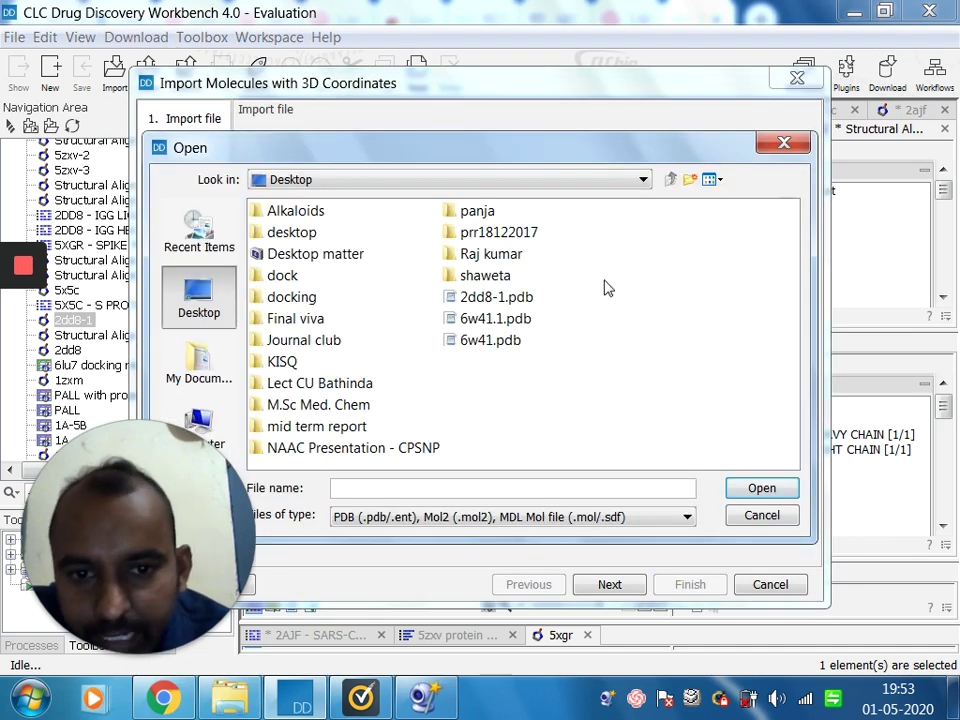
click(496, 345)
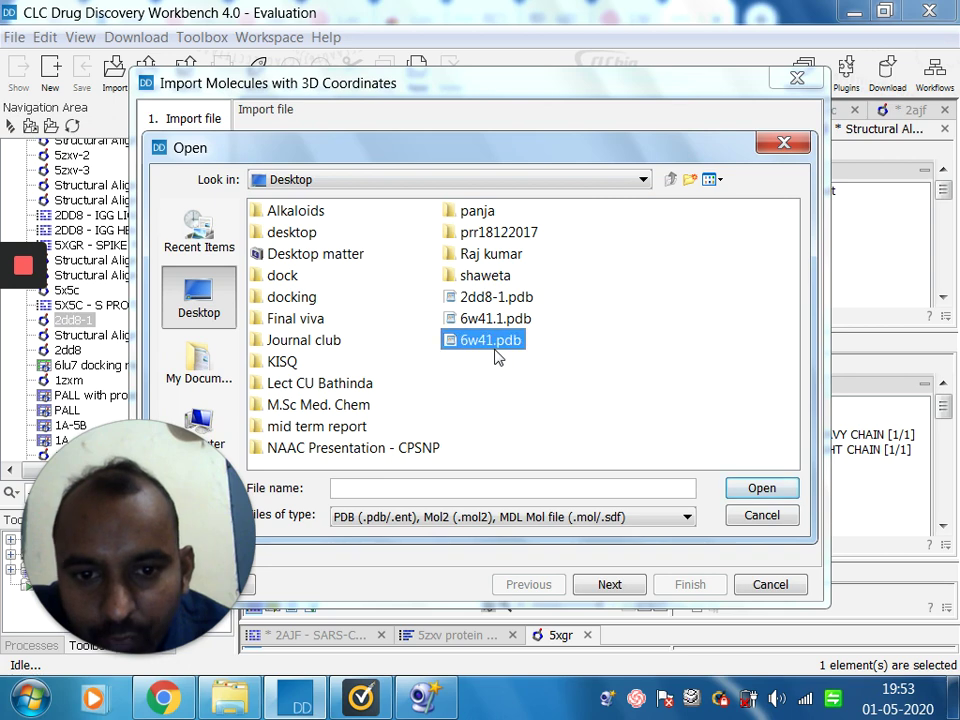
click(759, 489)
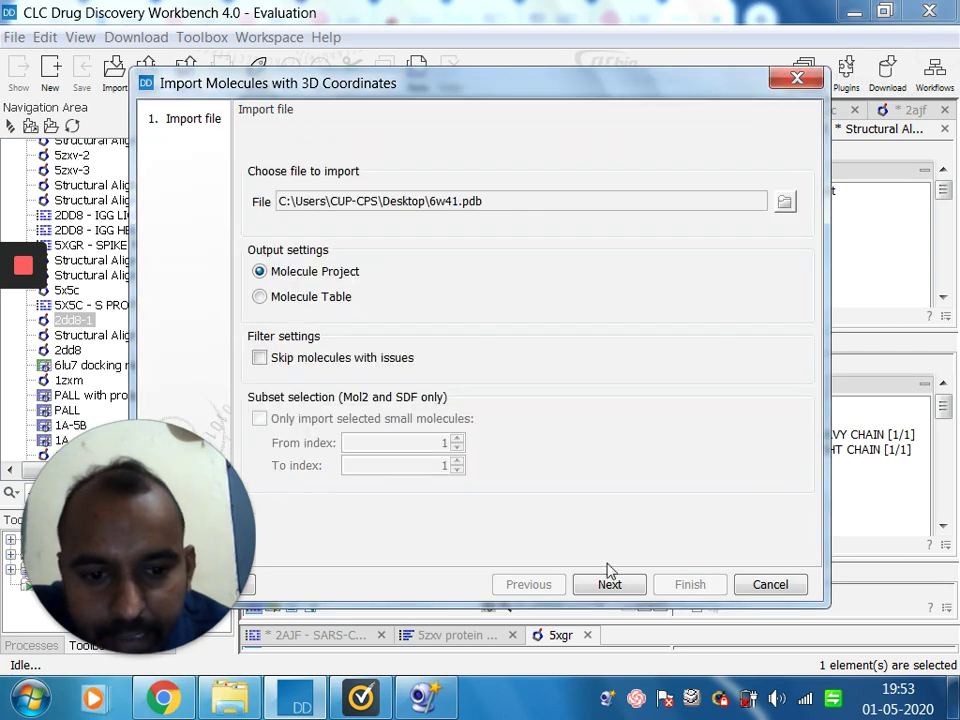
click(609, 585)
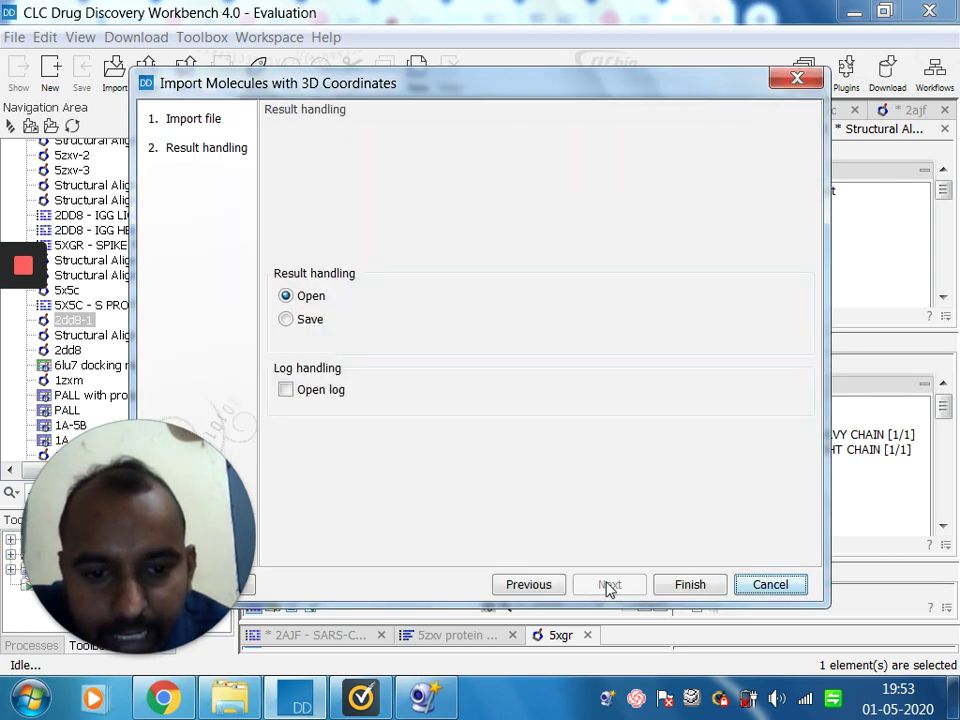
click(687, 584)
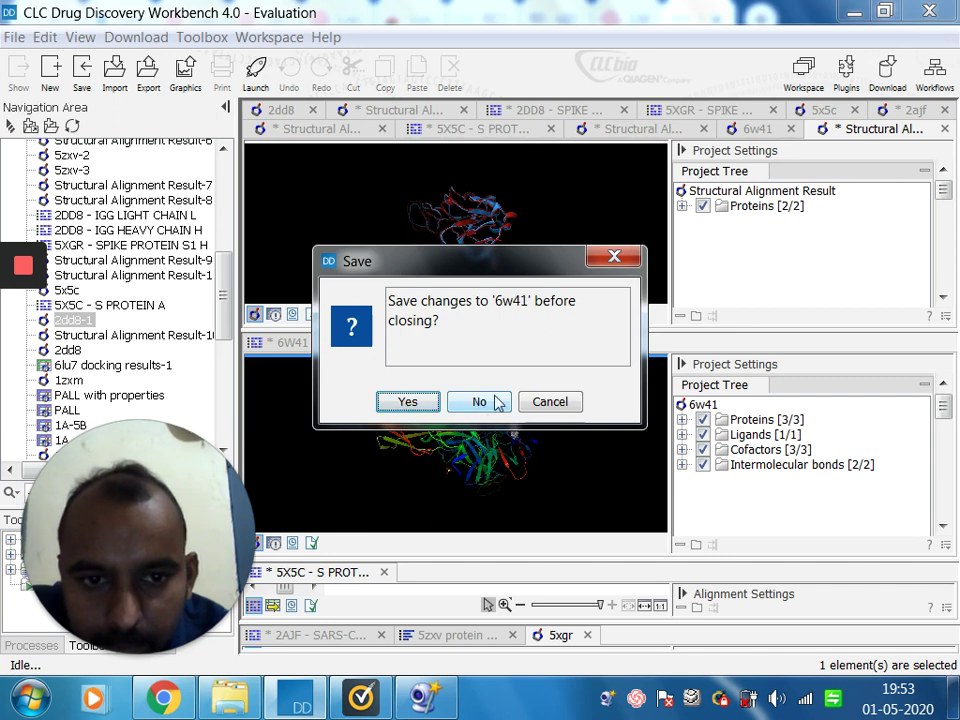
click(613, 258)
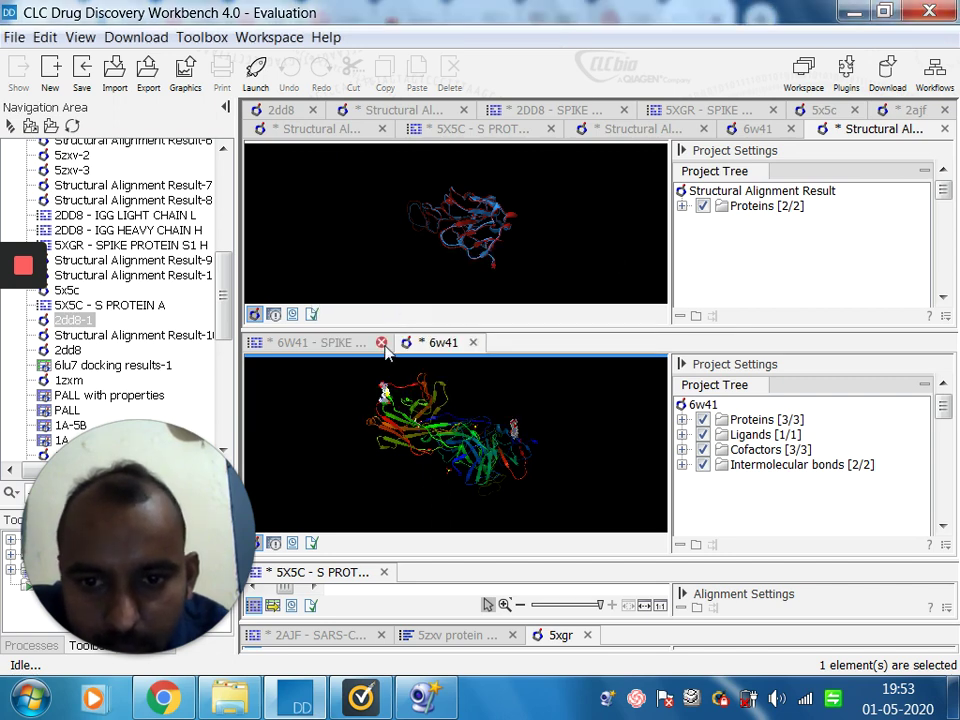
- Close the 6W41 spike glycoprotein receptor binding domain sequence alignment, saving it under its proposed name
click(381, 343)
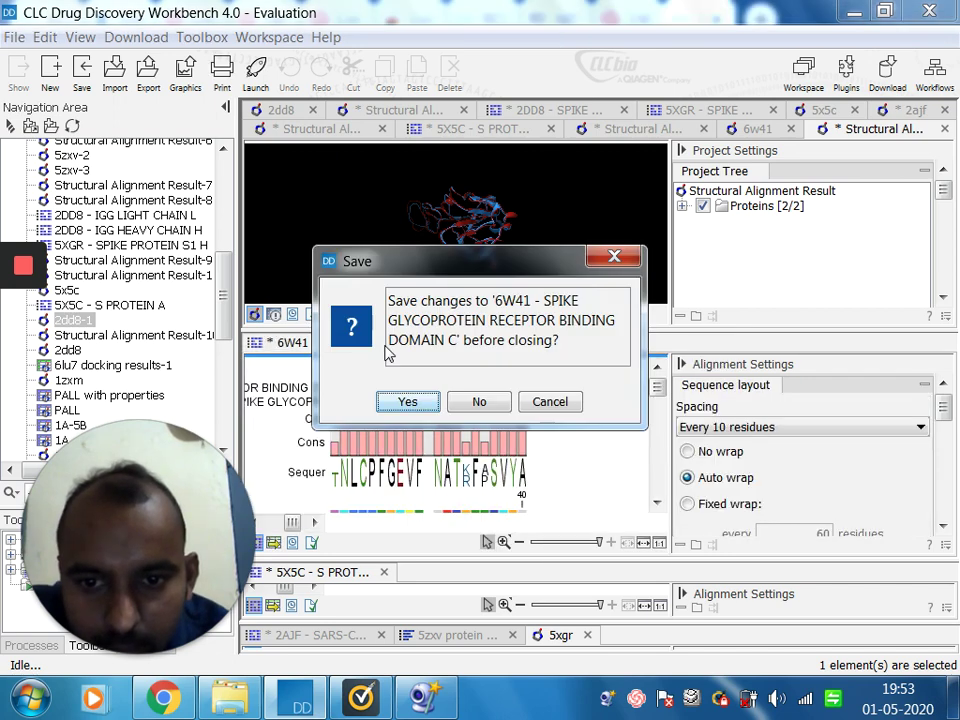
click(396, 398)
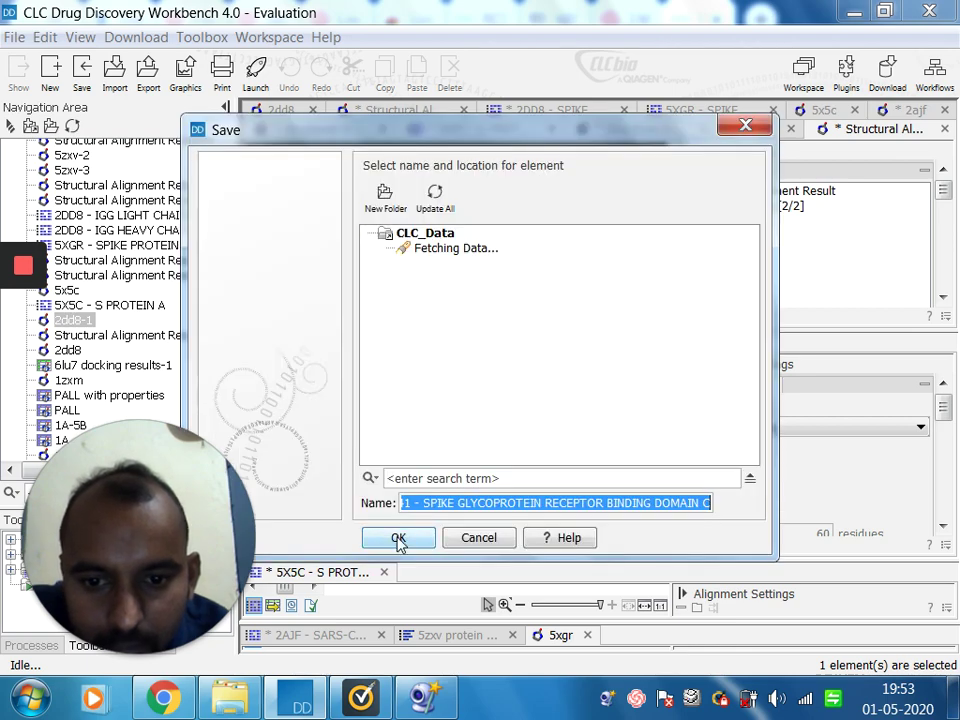
click(398, 539)
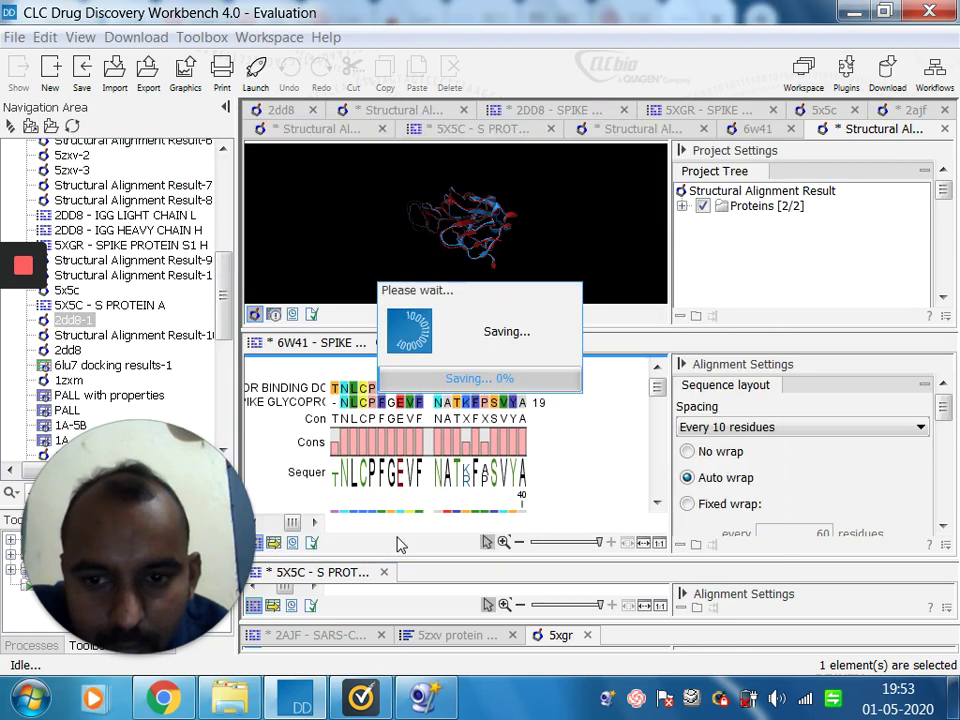
- Close the Structural Alignment Result in the upper view area, saving its changes
click(944, 130)
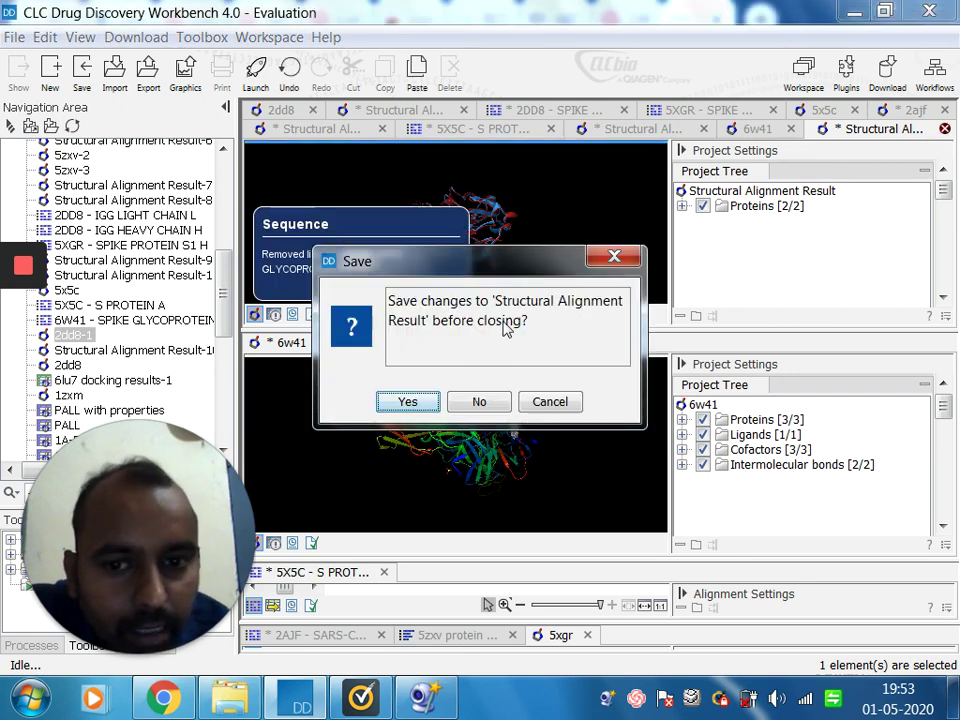
click(412, 402)
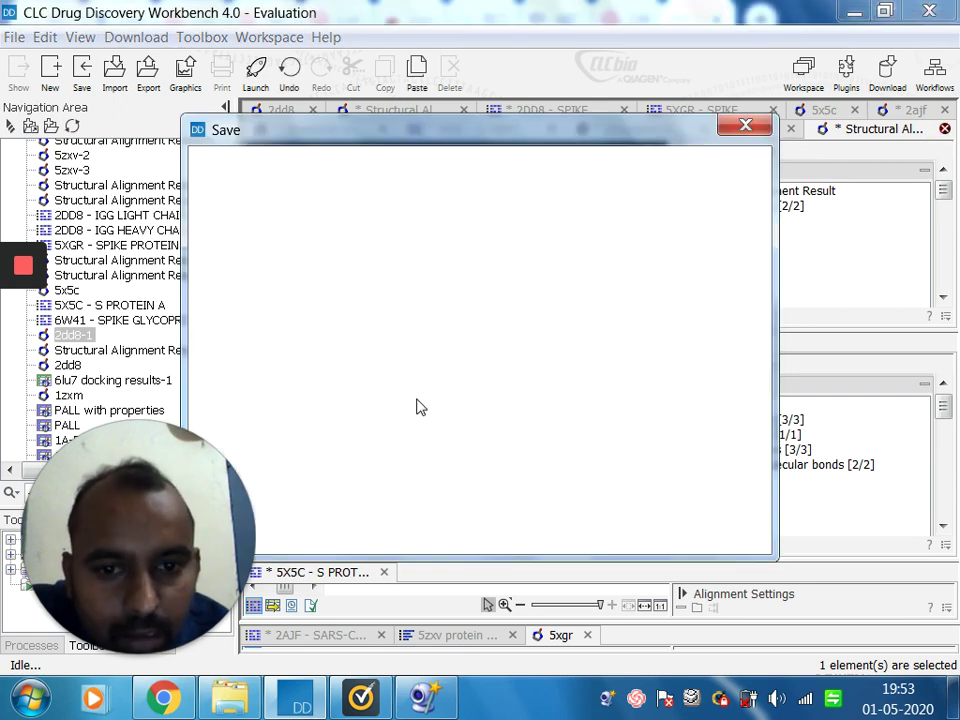
click(393, 538)
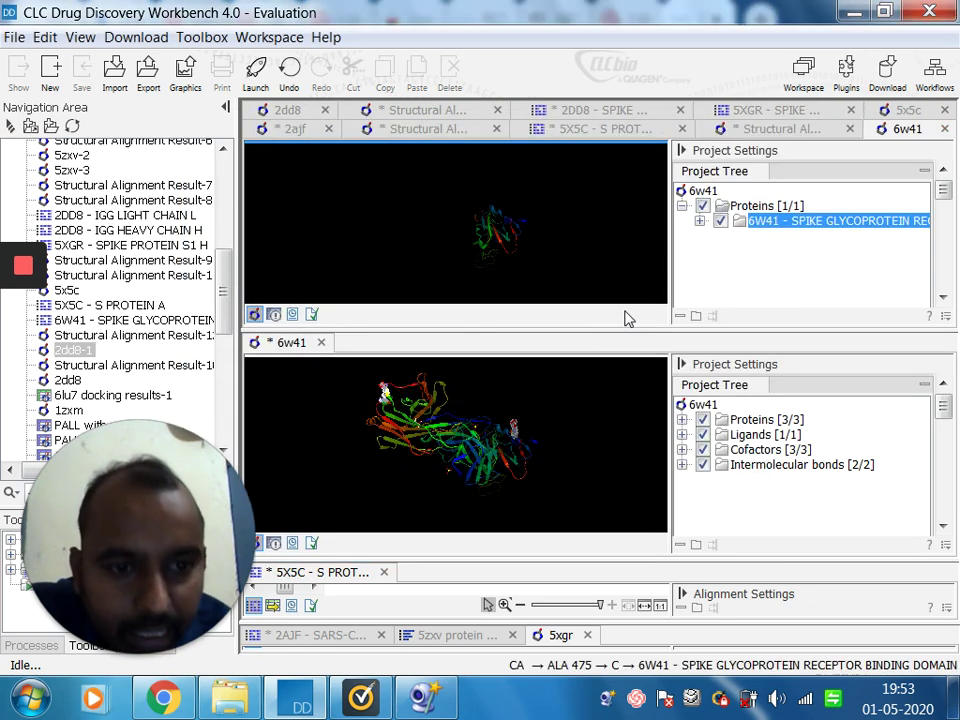
- Enlarge the 6w41 project view and delete the CR3022 Fab light chain and heavy chain from its proteins
drag(780, 330, 762, 103)
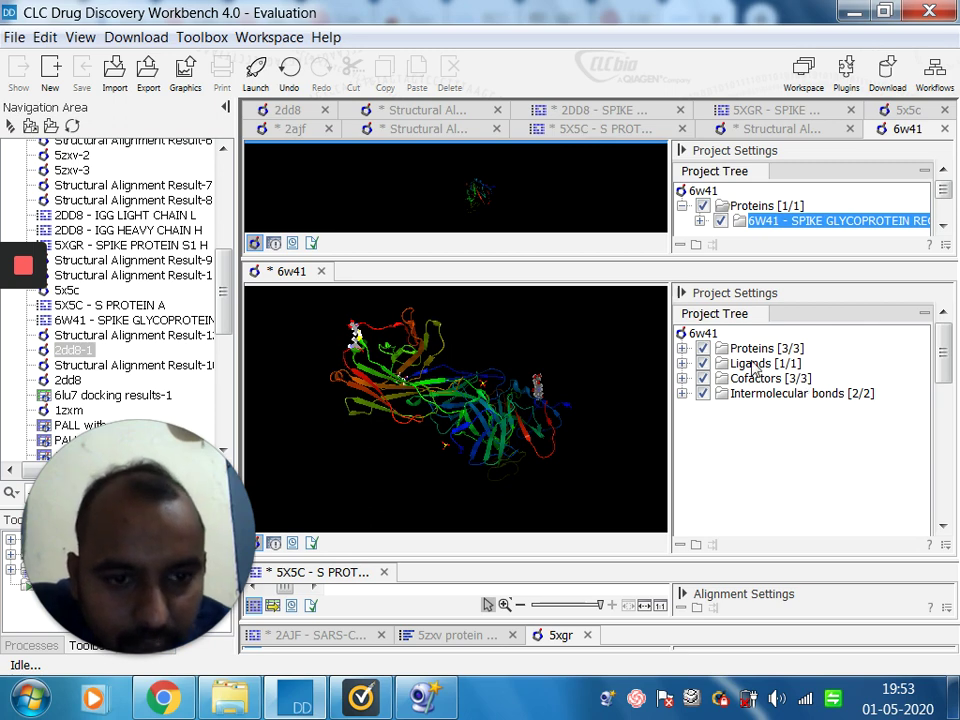
click(682, 348)
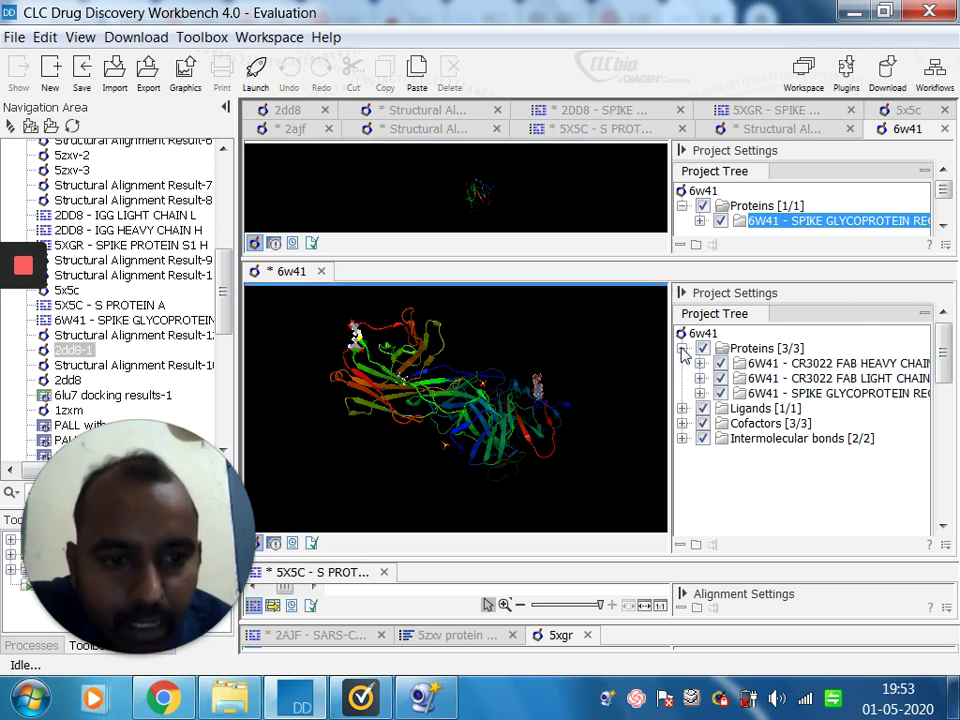
click(802, 366)
click(802, 366)
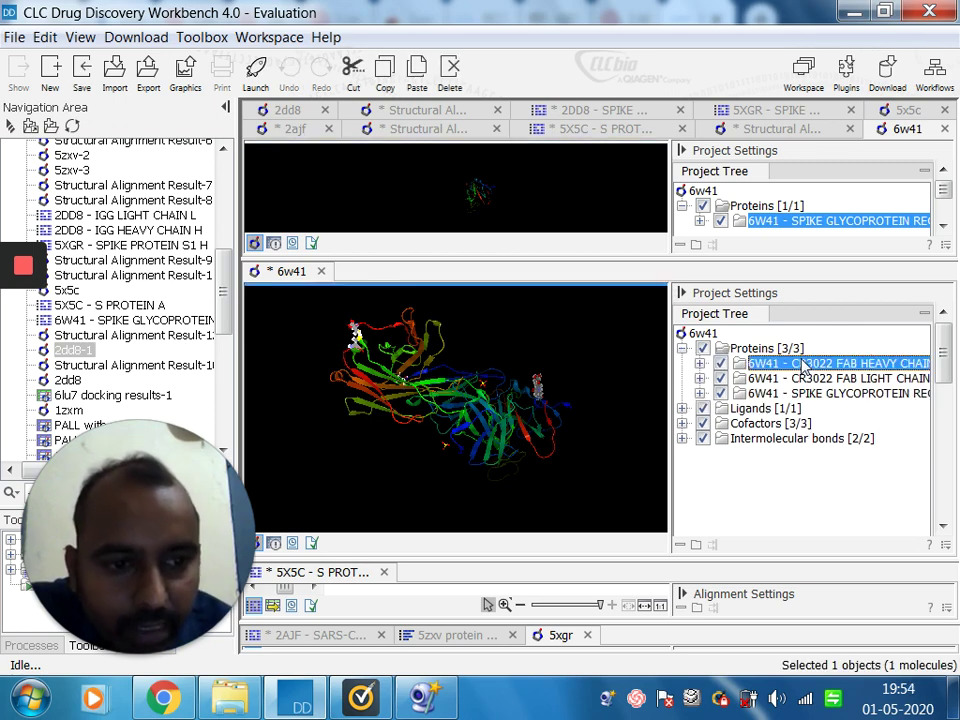
click(800, 379)
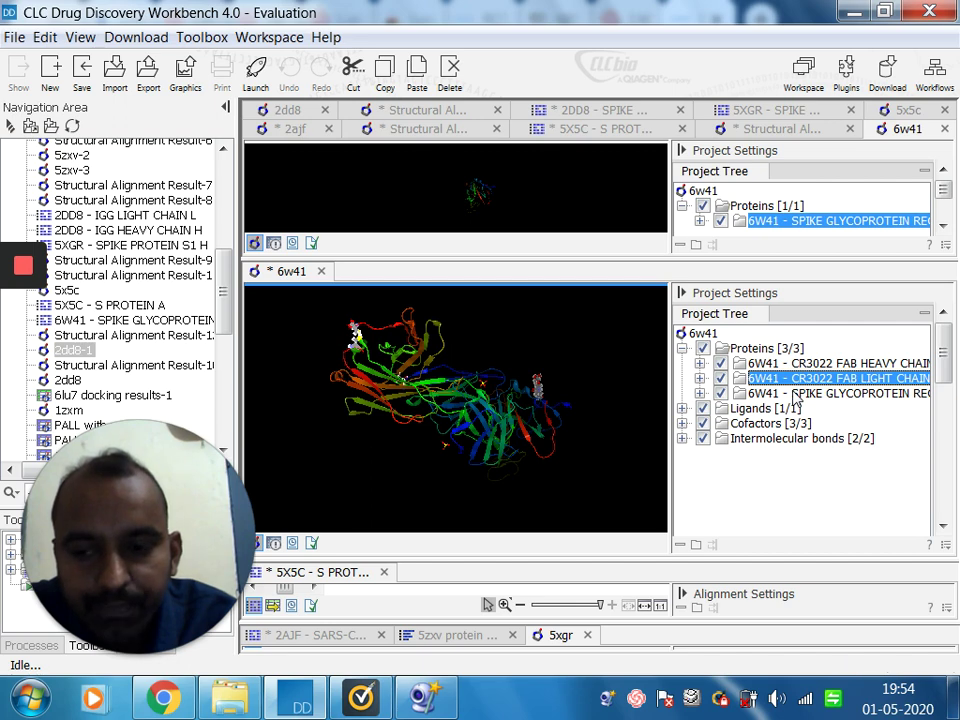
key(Delete)
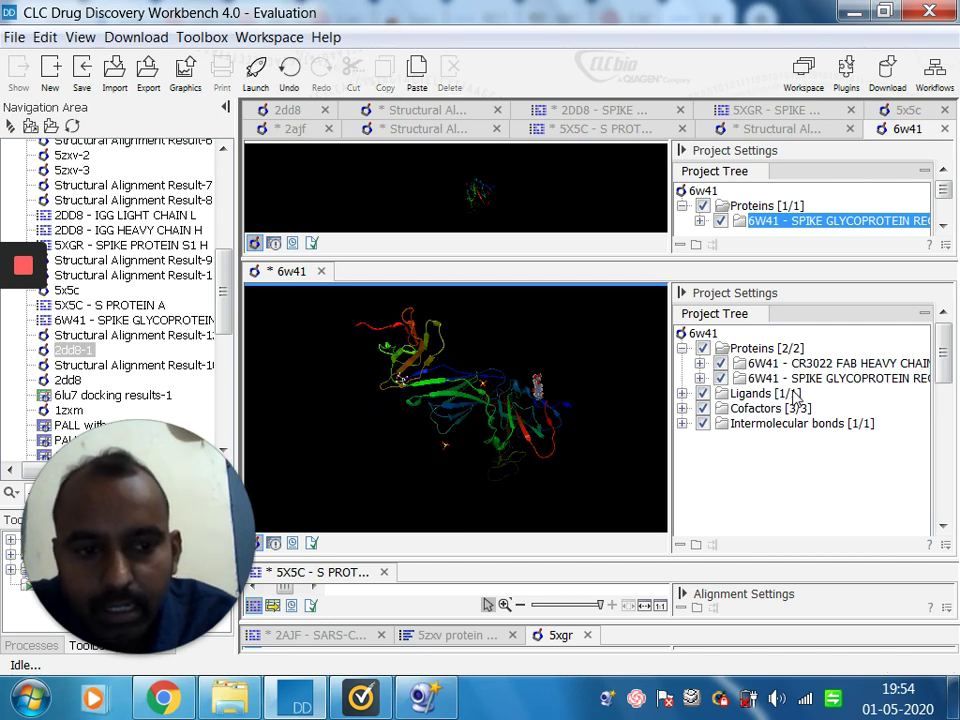
click(810, 366)
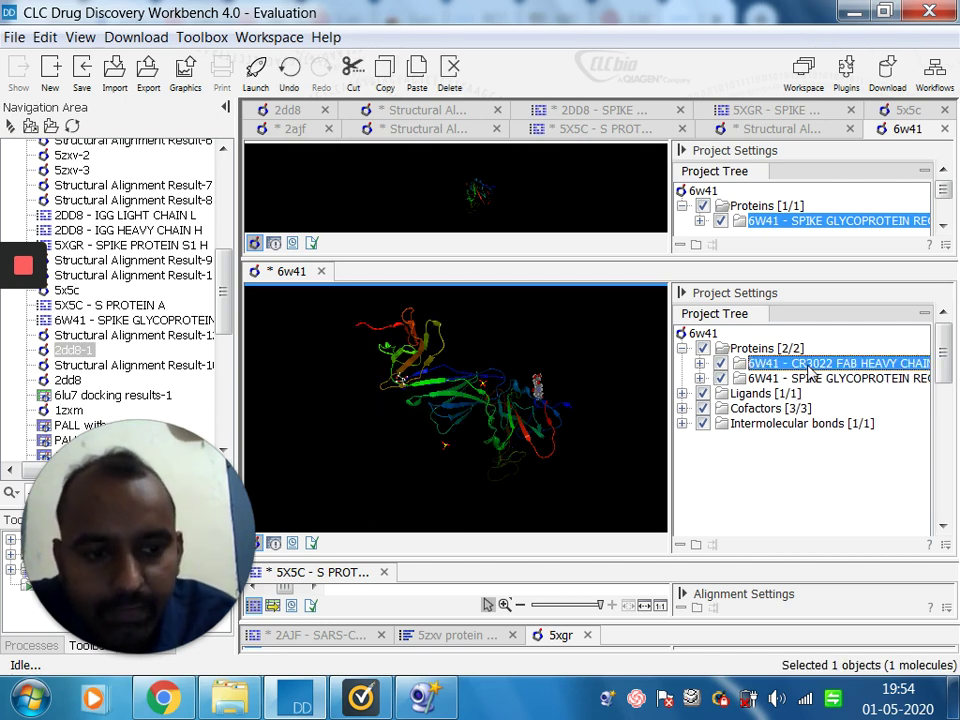
key(Delete)
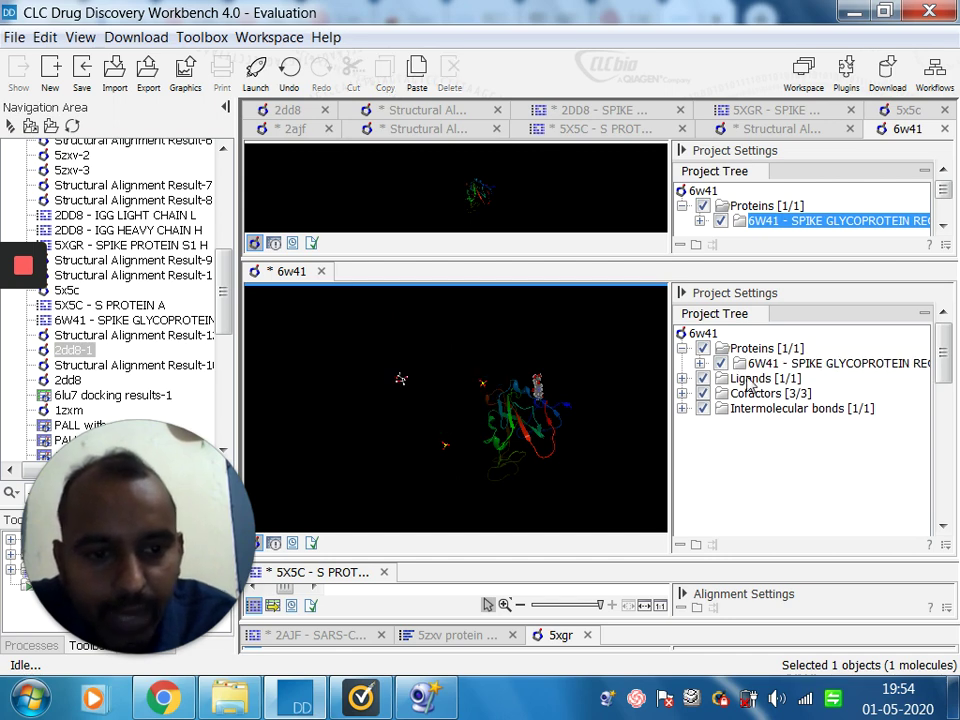
- Delete the ligands and cofactors from the 6w41 project, keeping the spike glycoprotein receptor binding domain
click(749, 380)
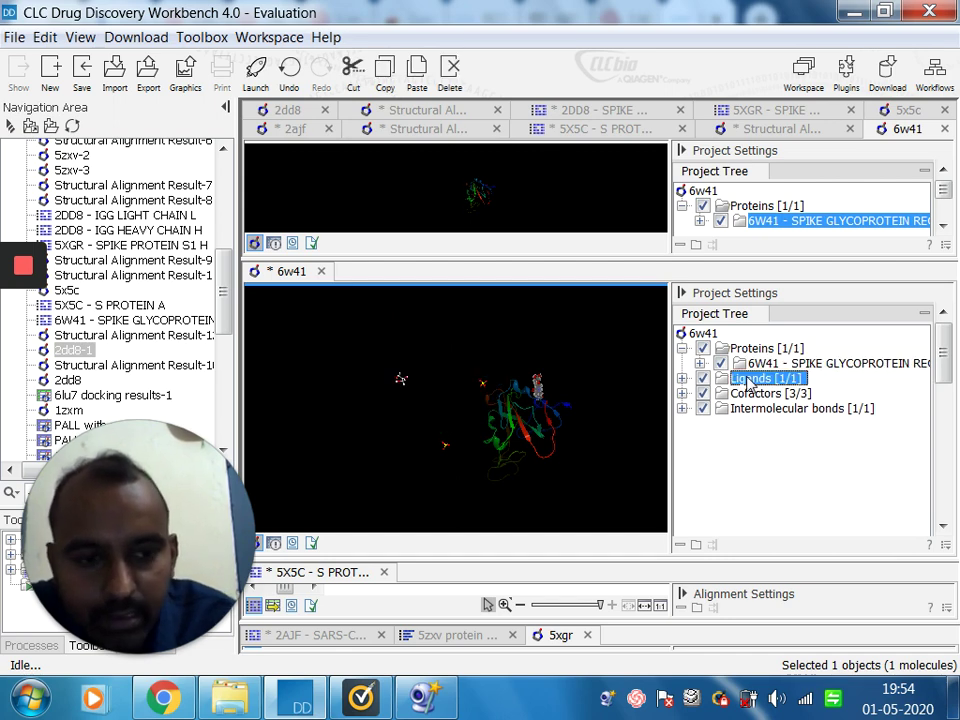
key(Delete)
click(749, 380)
key(Delete)
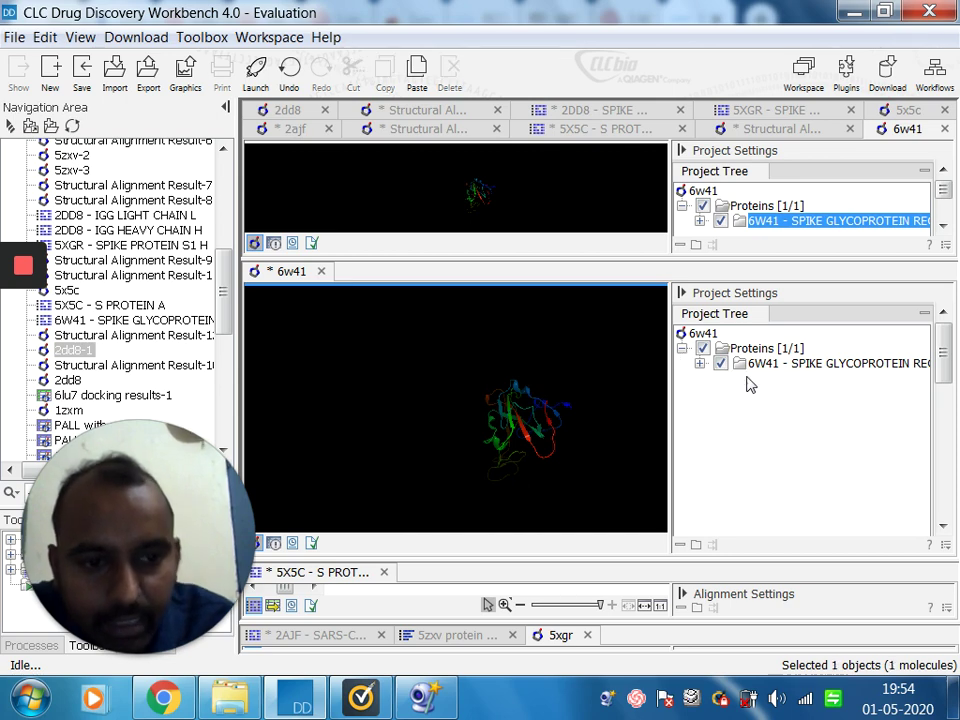
- Set up a protein structure alignment with 6W41 spike receptor binding domain Chain C as reference and 2dd8 as the project to align
click(797, 366)
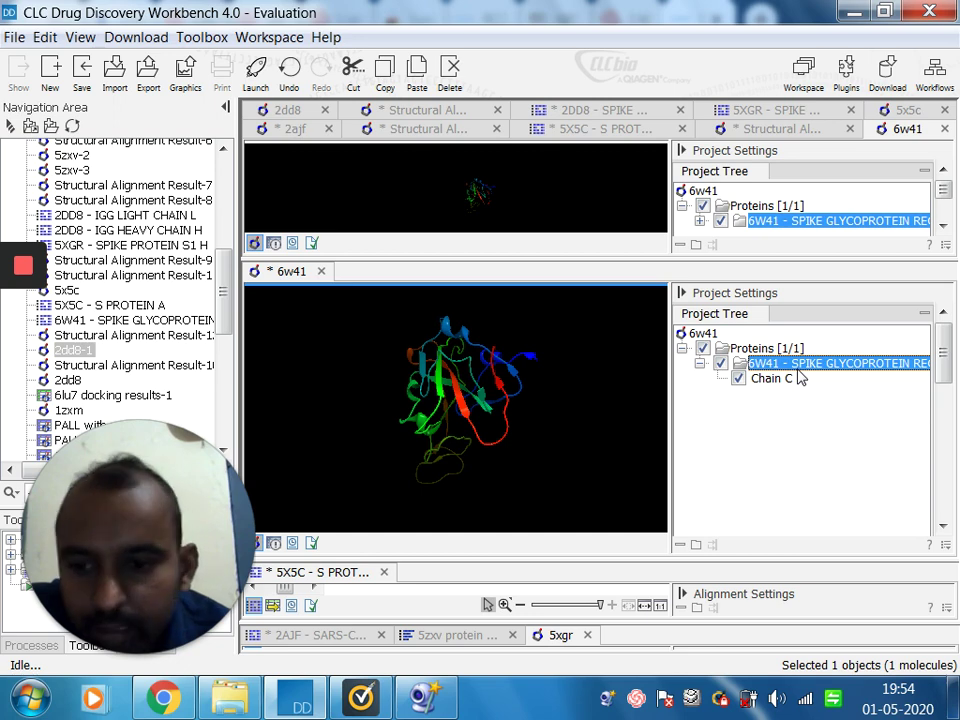
right_click(799, 376)
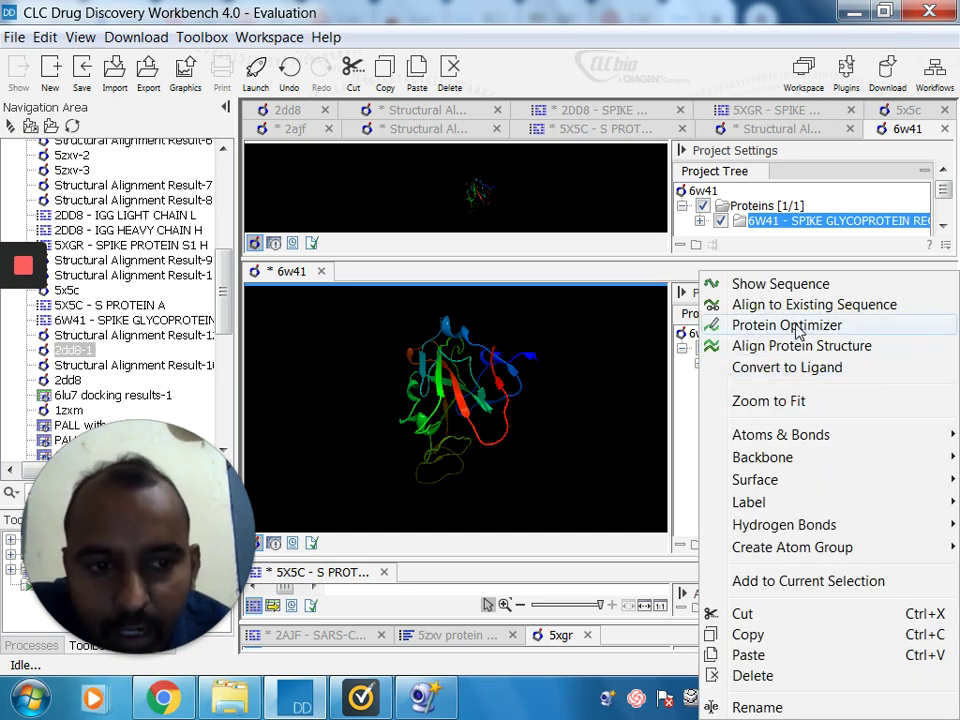
click(797, 346)
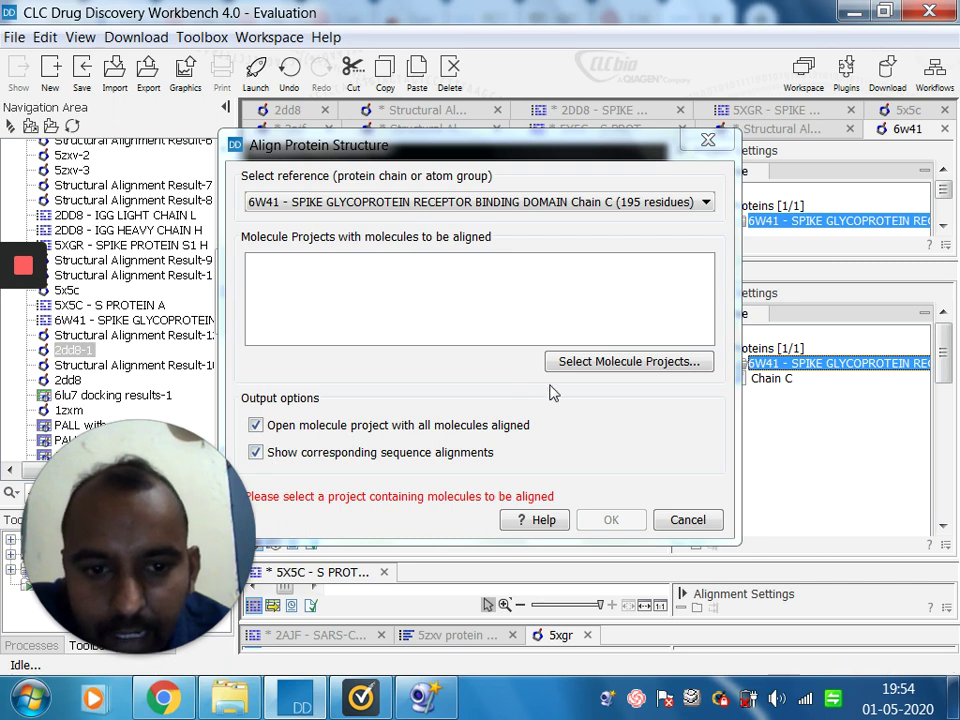
click(585, 362)
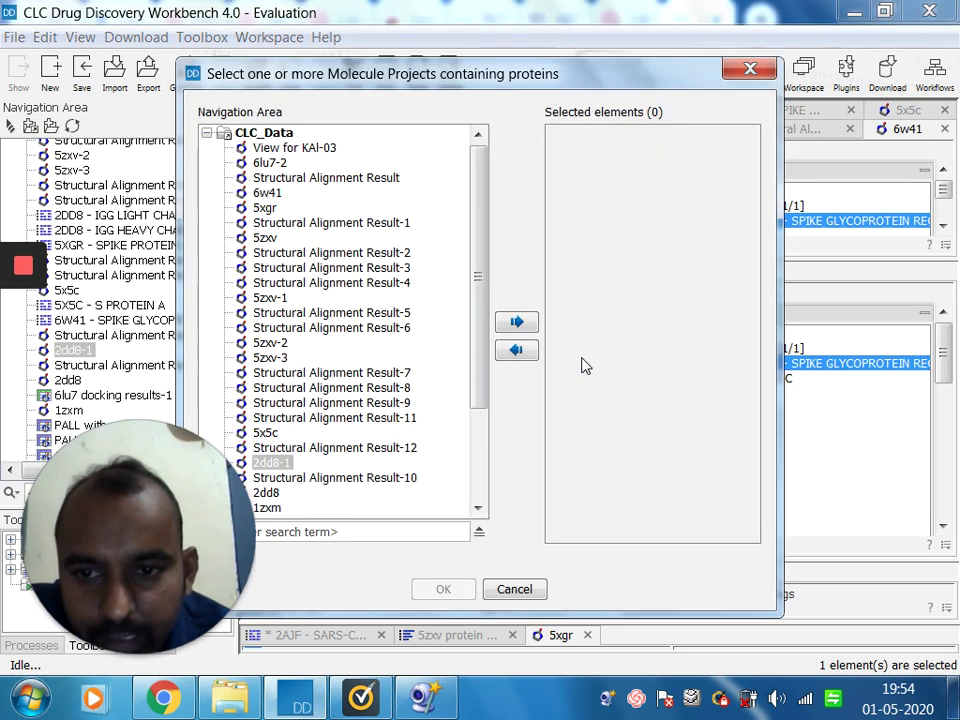
click(480, 452)
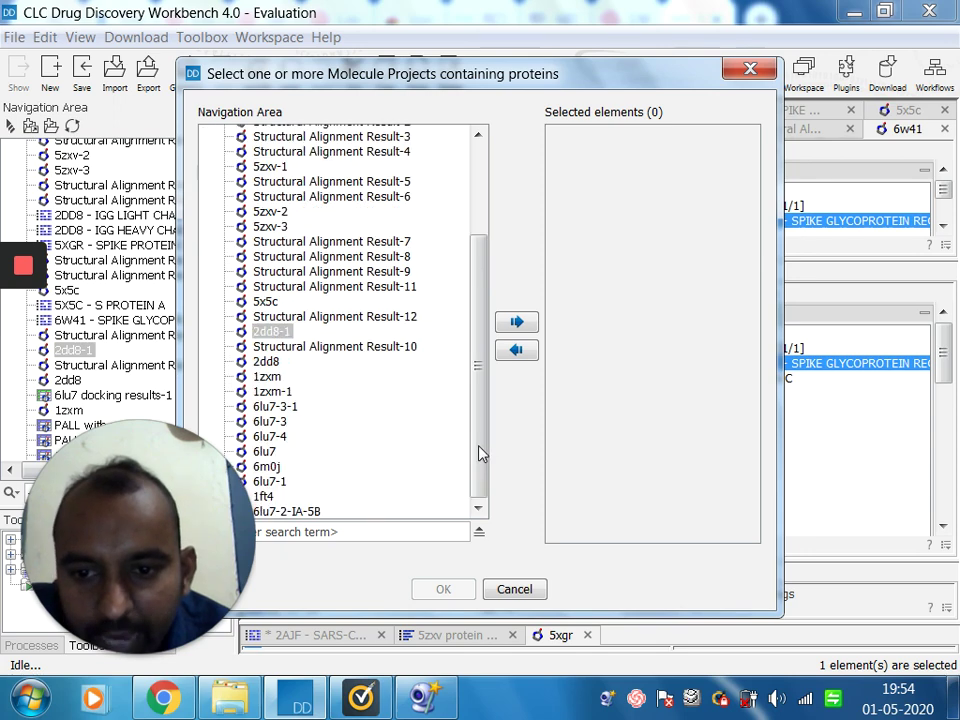
click(267, 361)
click(517, 326)
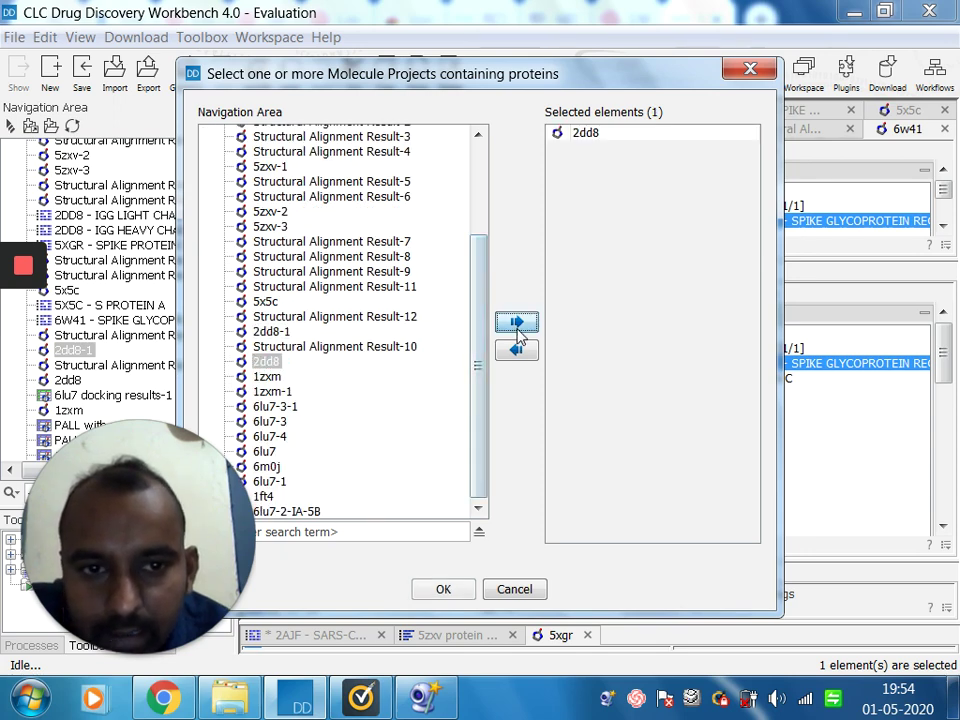
click(443, 590)
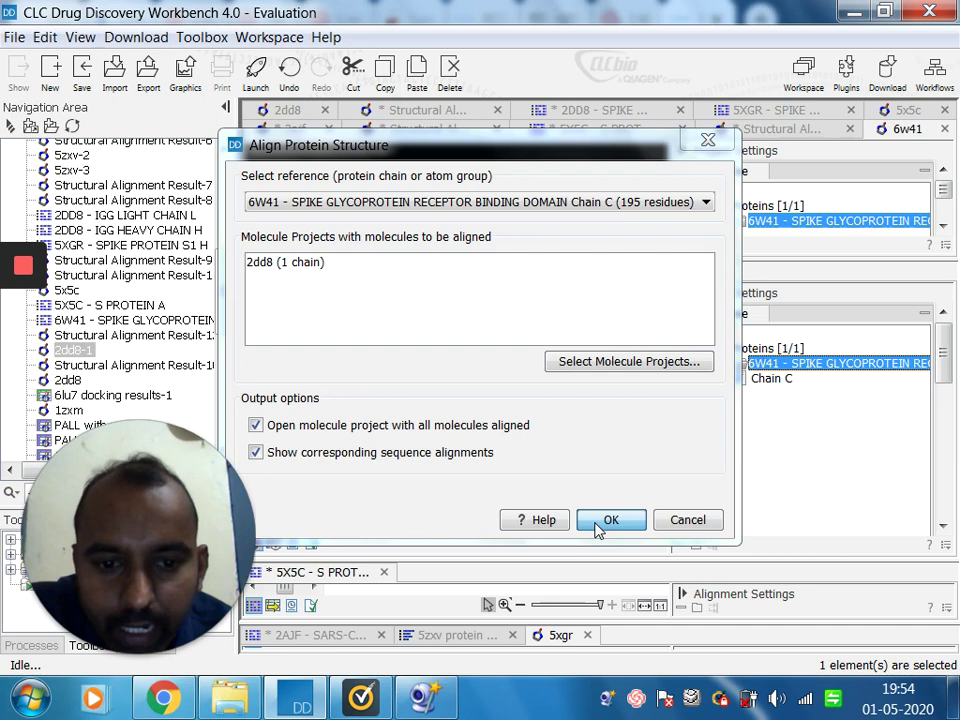
- Run the structure alignment with the aligned molecule project and sequence alignment outputs, and examine the opening residues of the sequence alignment
click(606, 520)
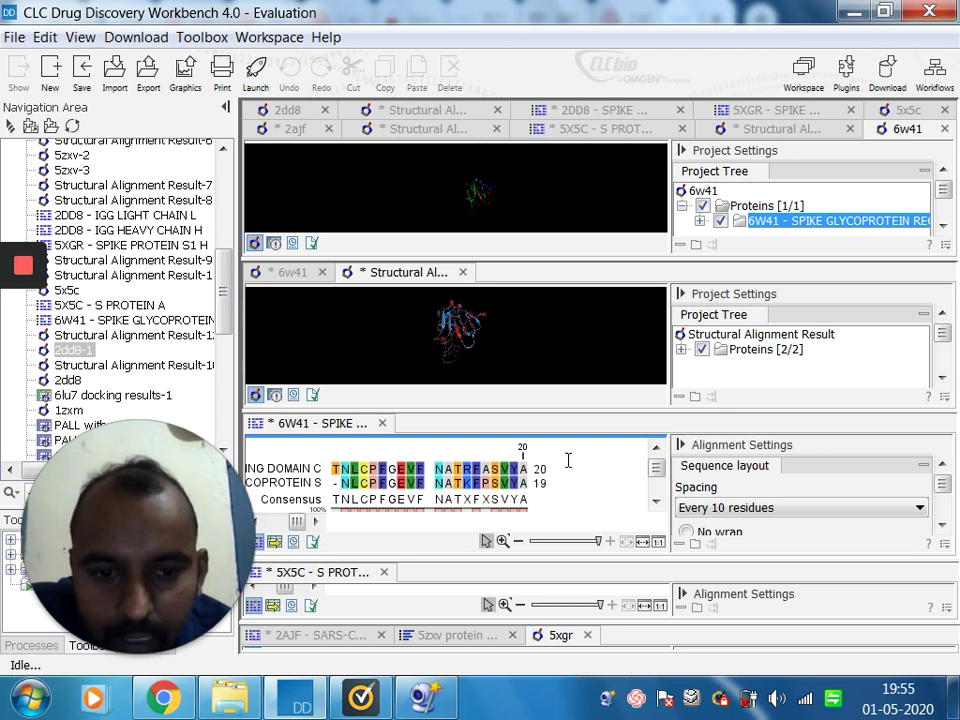
click(655, 499)
click(655, 499)
click(655, 499)
click(655, 447)
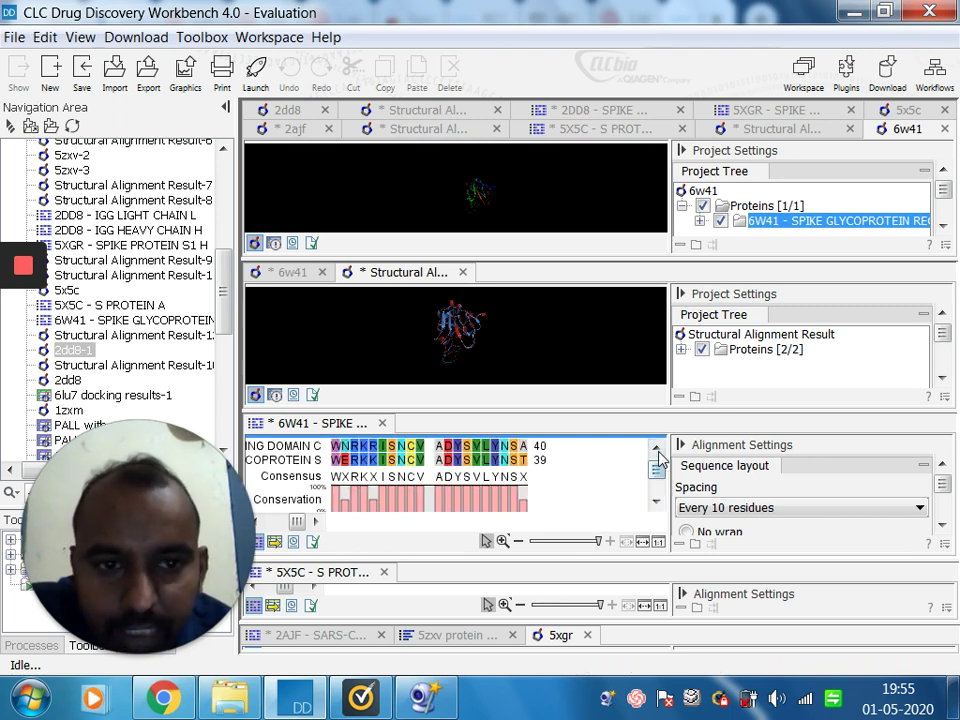
- Close the earlier 6w41 project and the four-protein Structural Alignment Result beside it, discarding the result's changes
click(945, 136)
click(945, 130)
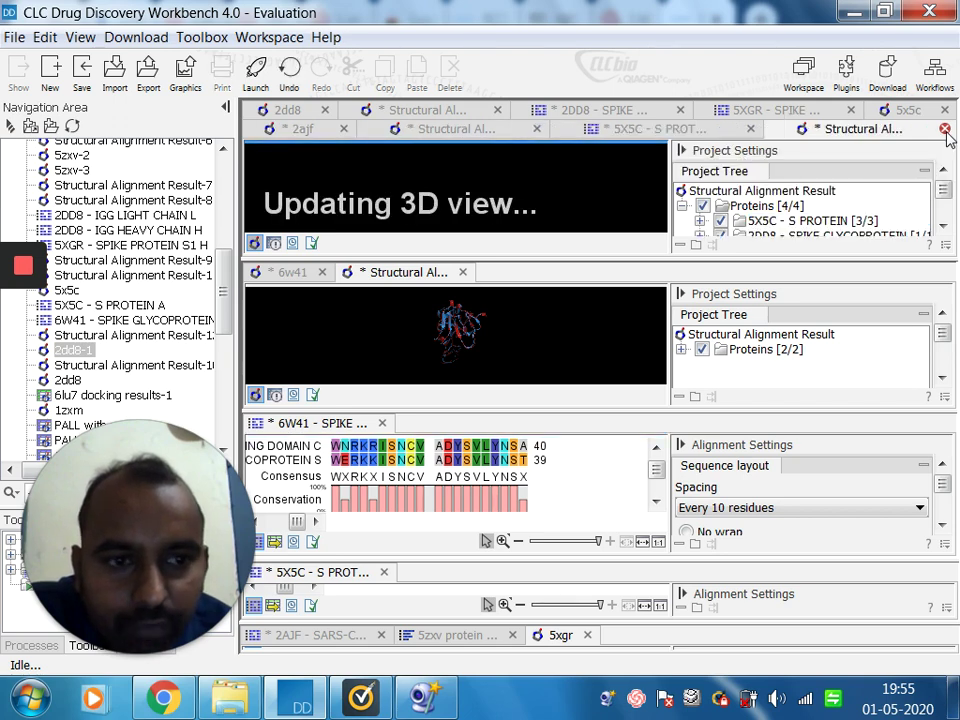
click(945, 130)
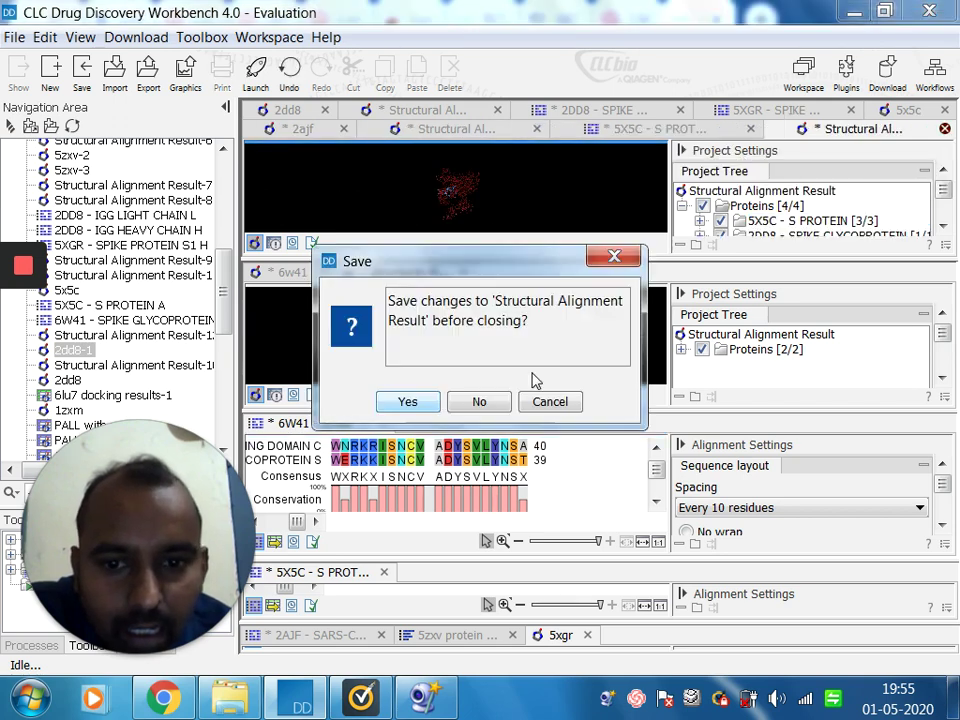
click(497, 401)
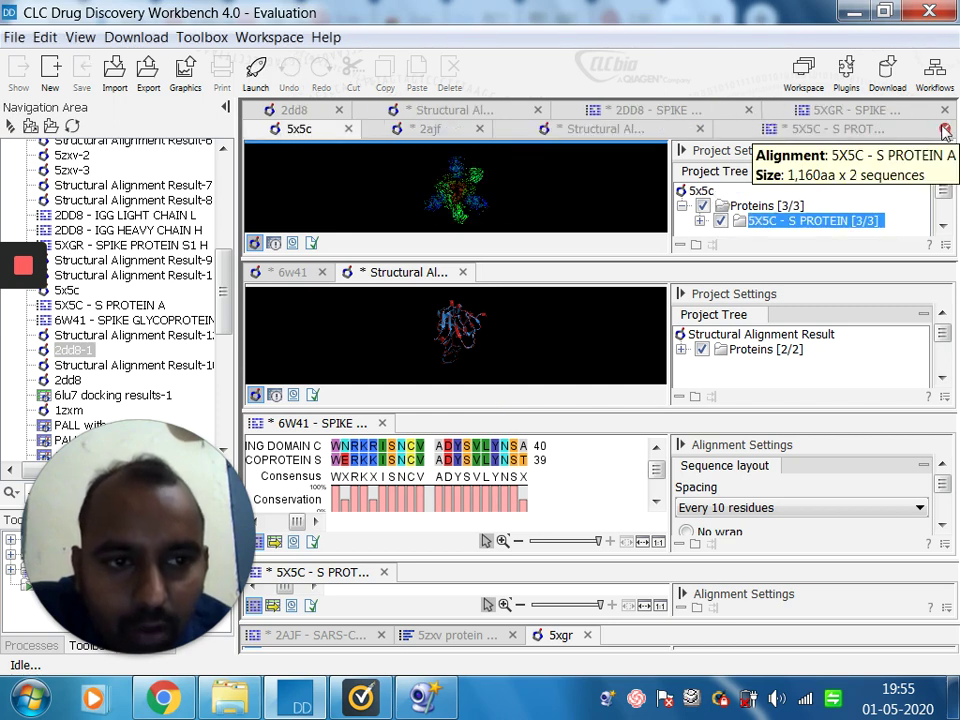
- Close the 5X5C - S PROTEIN A alignment and the older two-protein Structural Alignment Result in the upper view area without saving
click(944, 129)
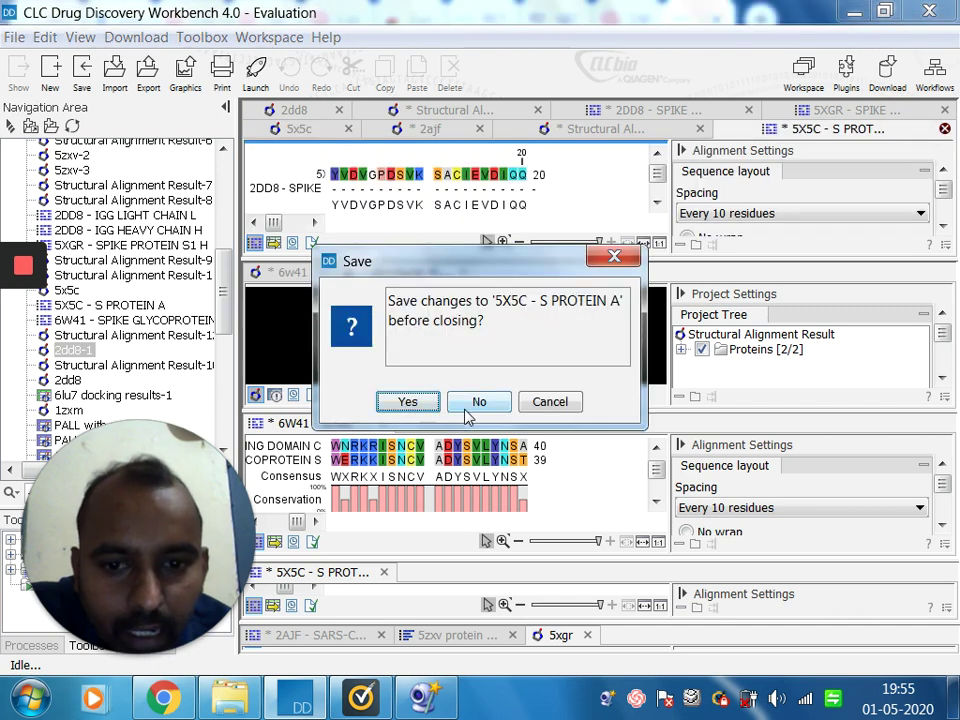
click(467, 404)
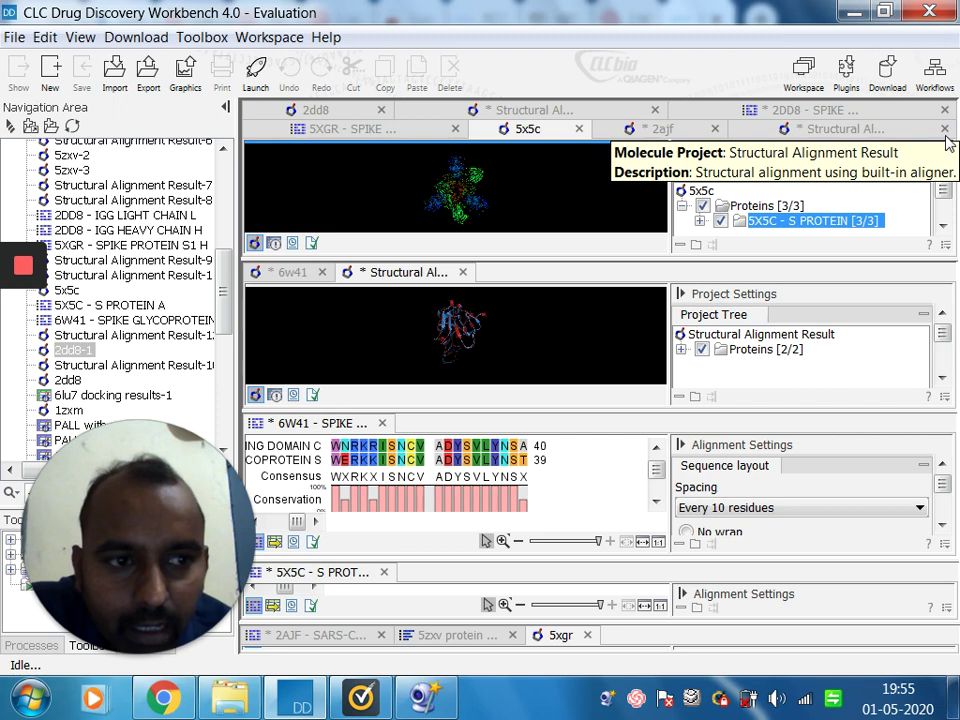
click(945, 130)
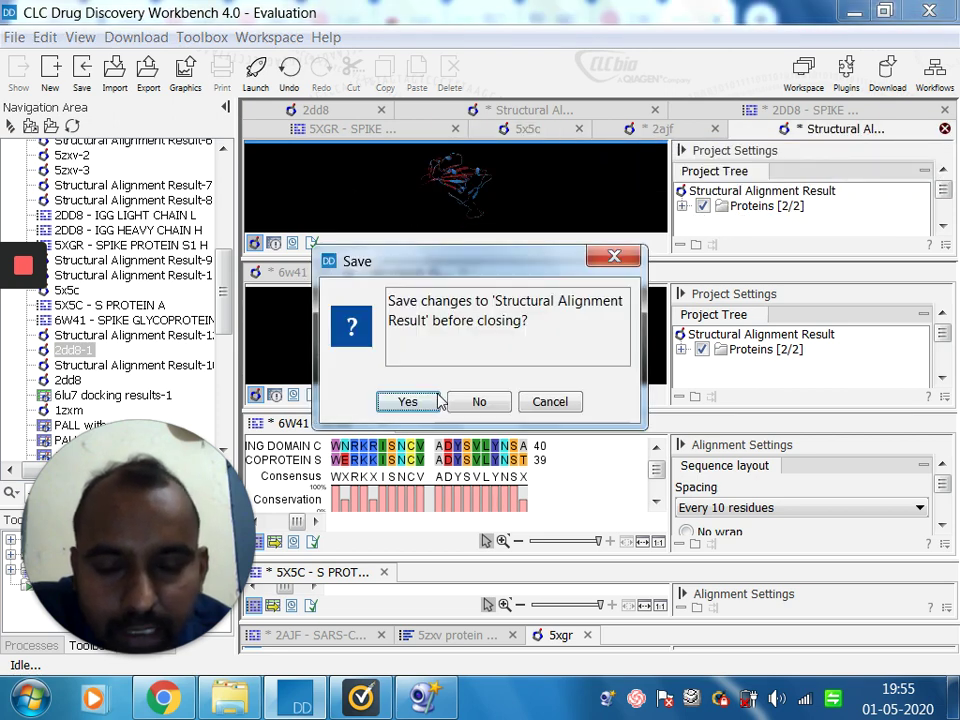
click(466, 402)
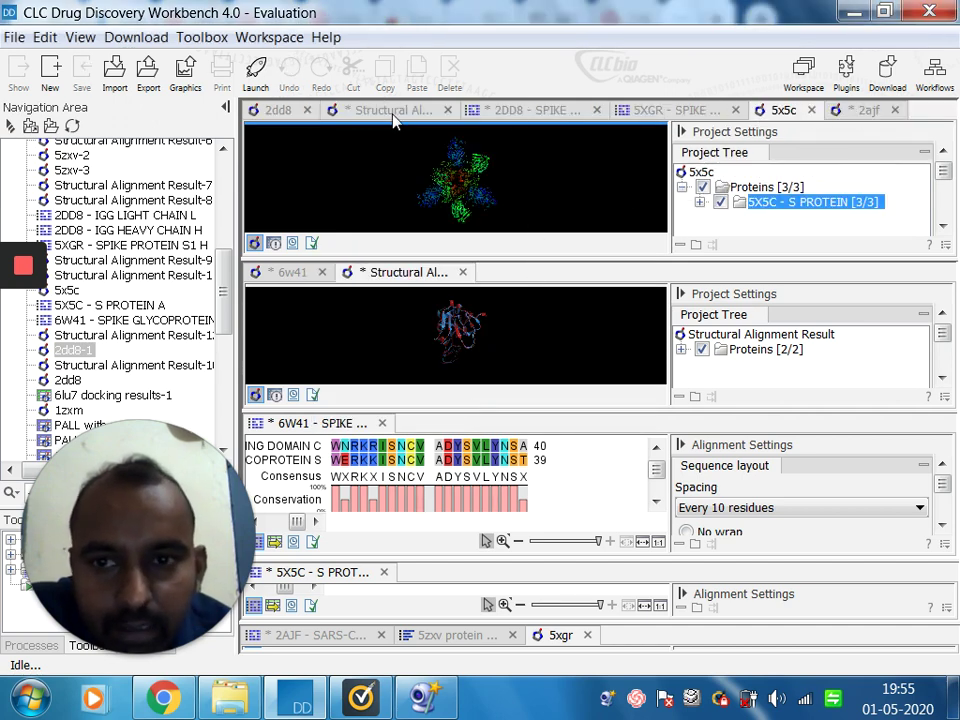
- Close the 2dd8 project, the remaining upper Structural Alignment Result and the 2DD8 spike glycoprotein alignment, discarding unsaved changes
click(306, 114)
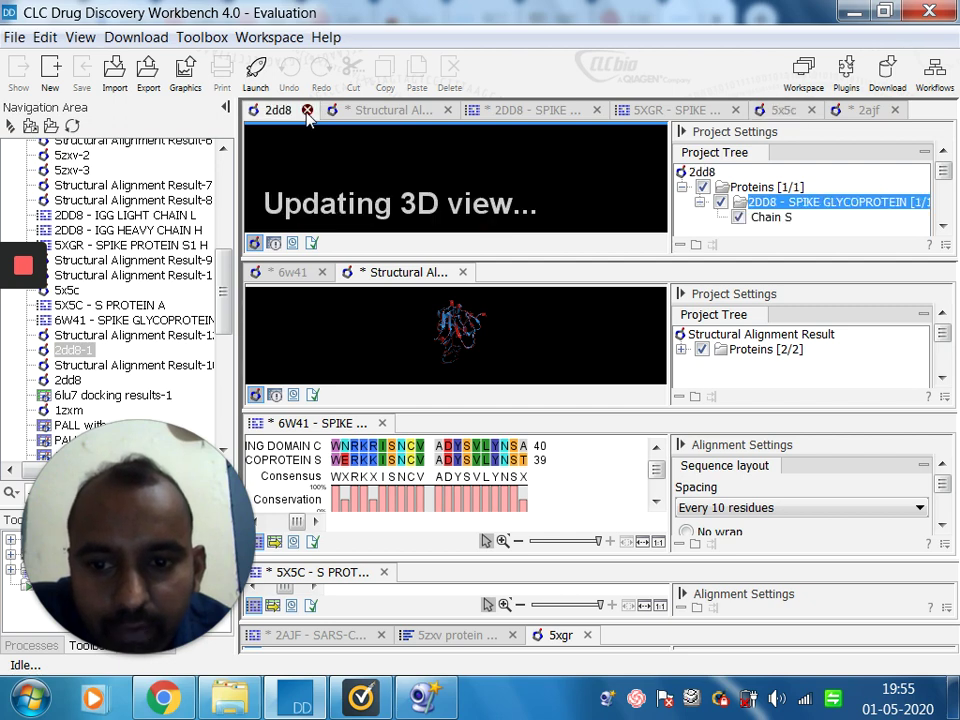
click(307, 111)
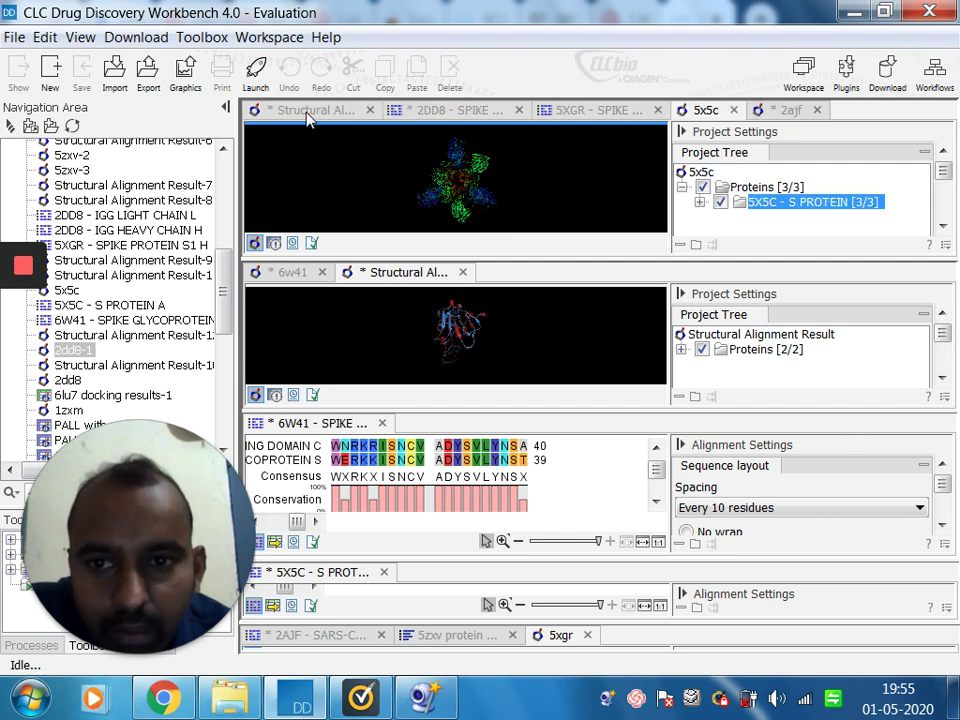
click(370, 111)
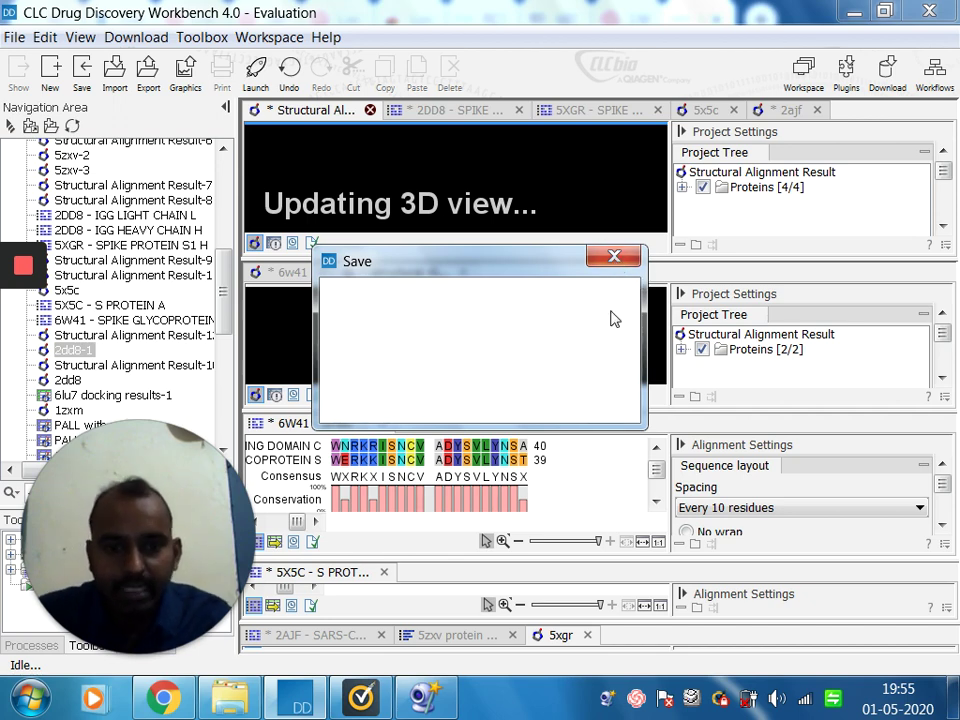
click(473, 403)
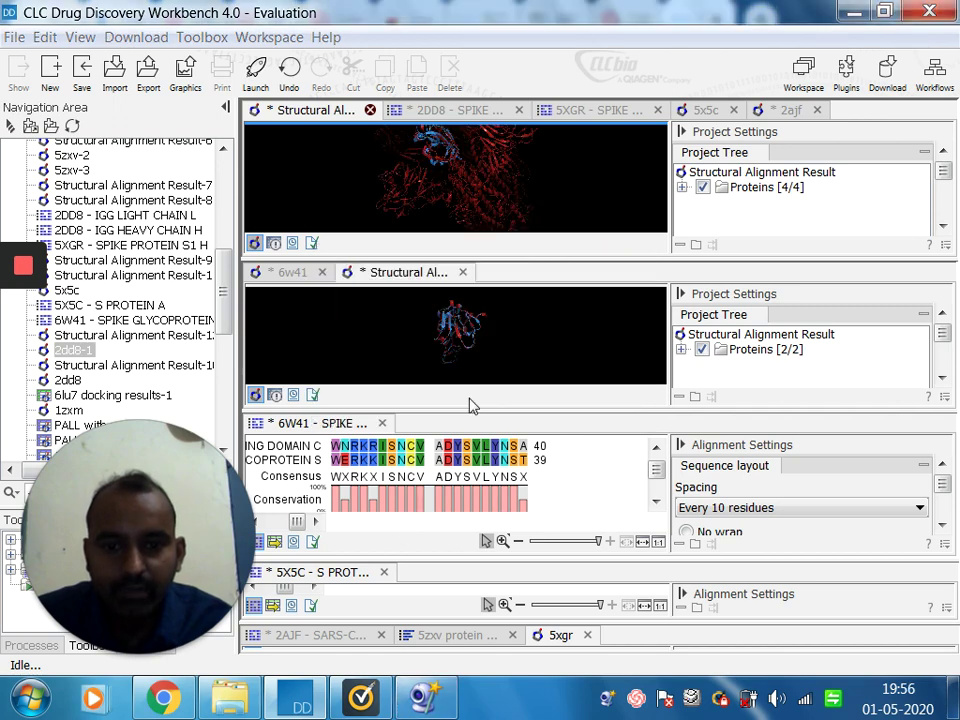
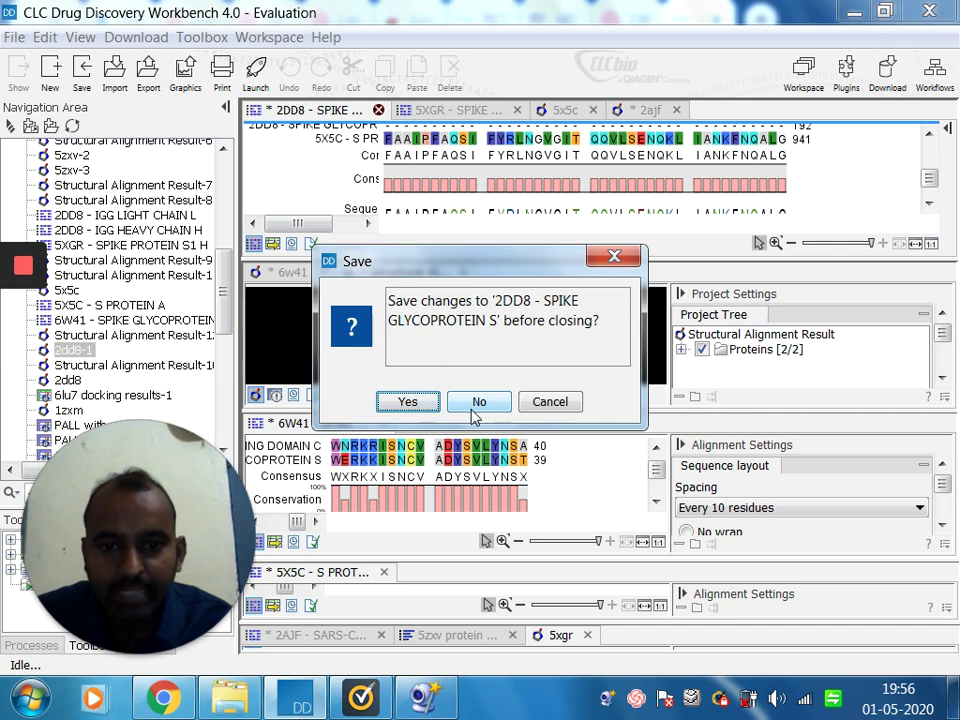
click(472, 406)
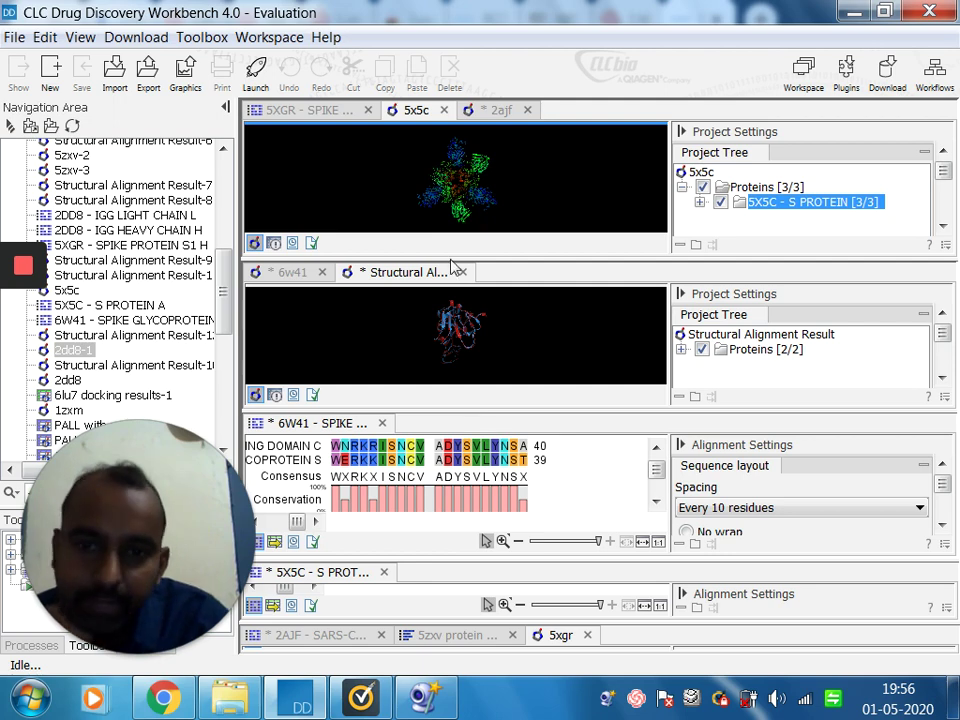
- Close the 5XGR spike protein alignment, the 5x5c project and the 2ajf project, discarding the changes to 2ajf
click(369, 110)
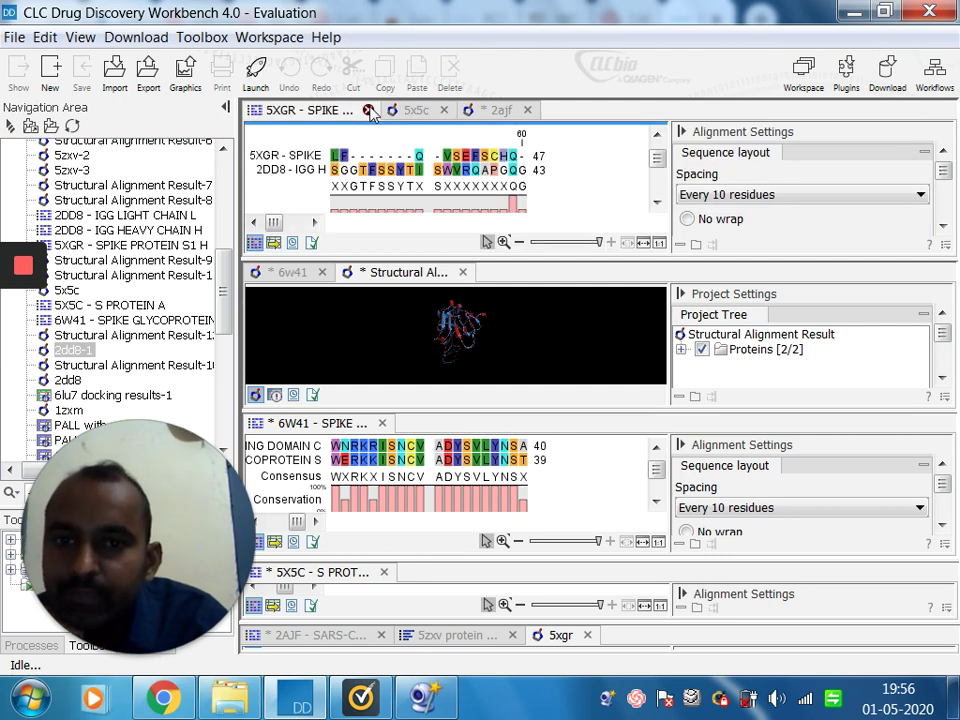
click(369, 110)
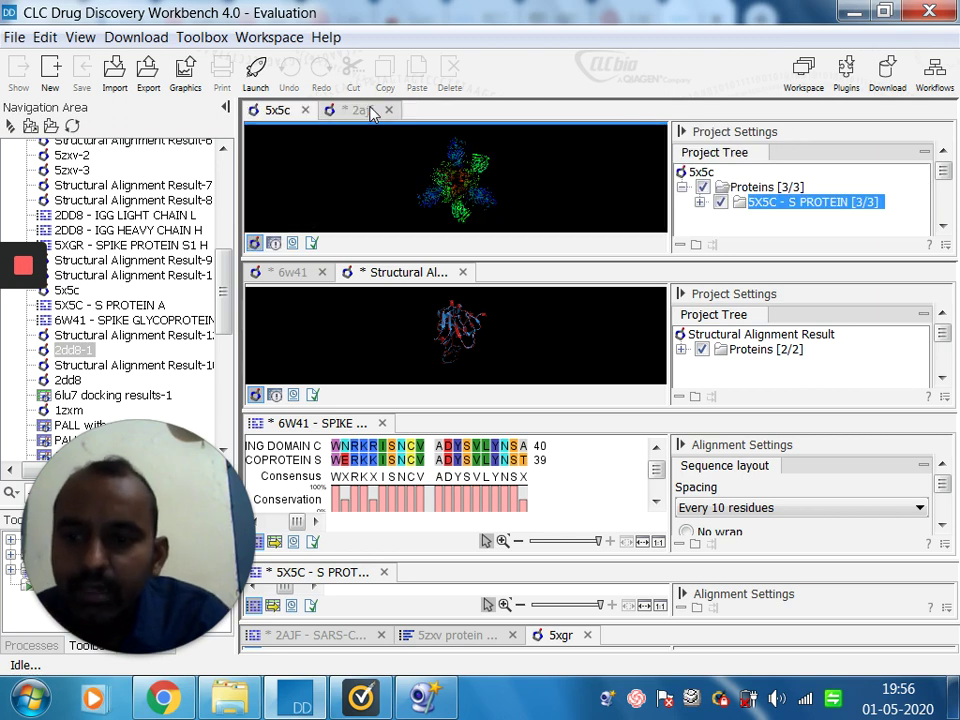
click(306, 112)
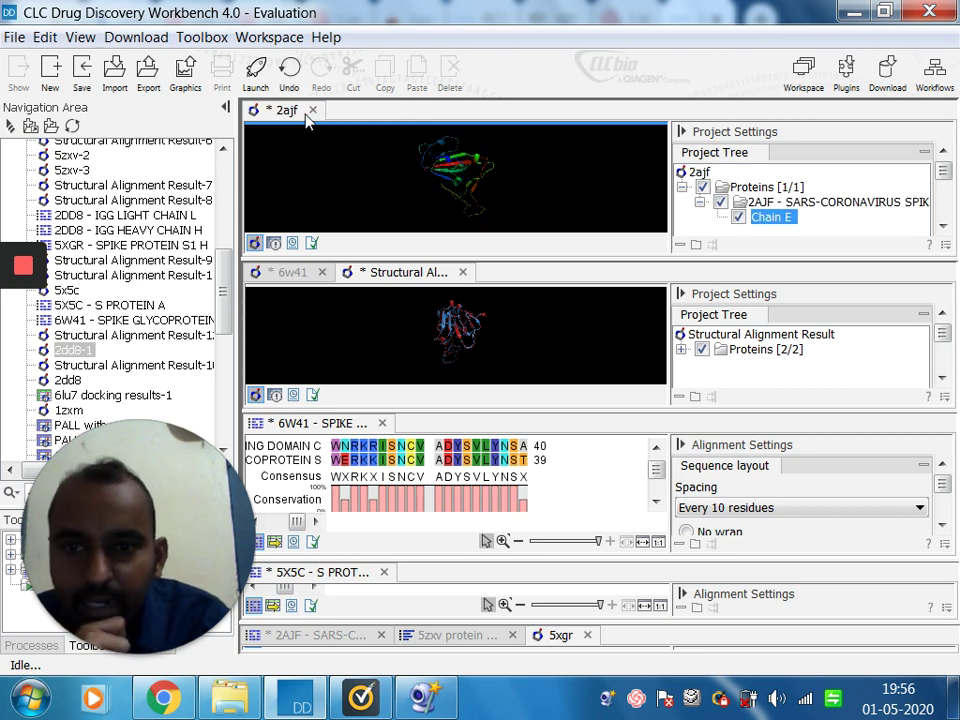
click(313, 111)
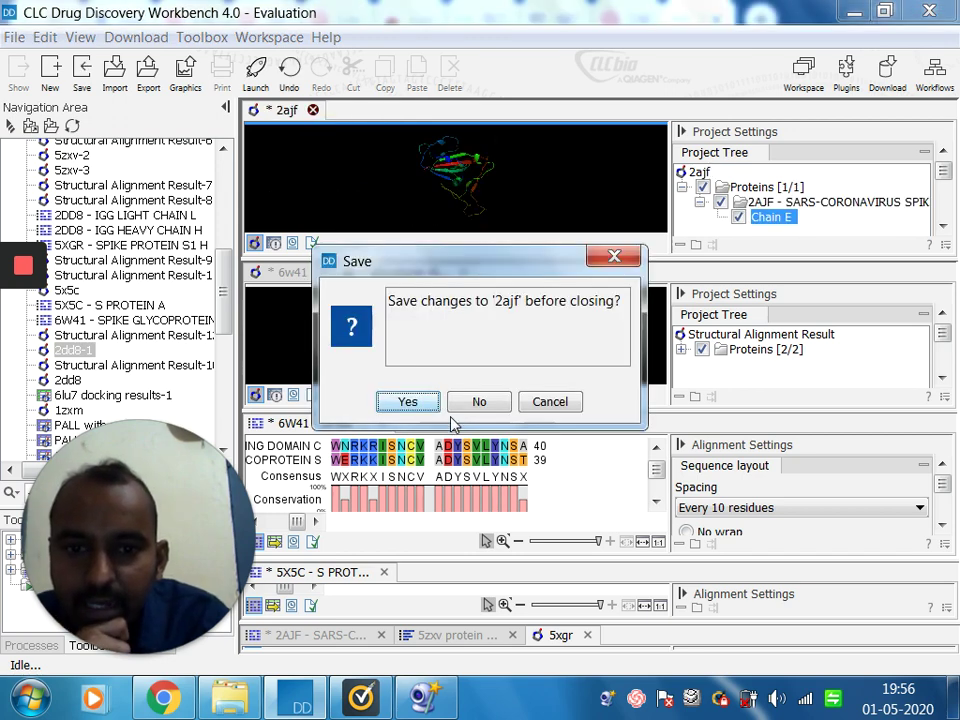
click(477, 404)
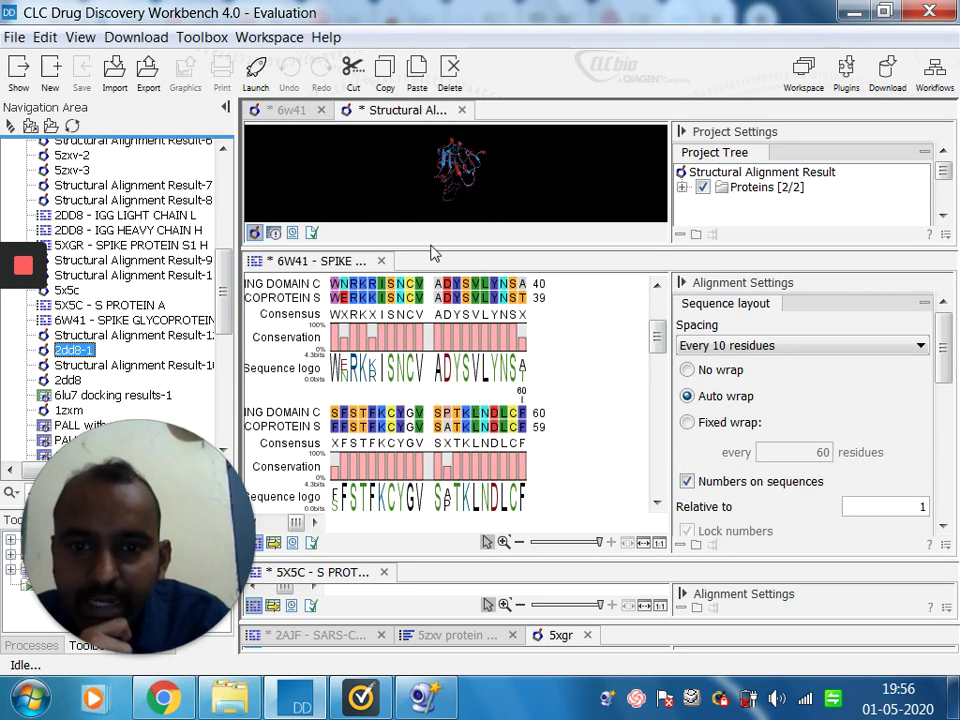
- Enlarge the Structural Alignment Result view and expand the 6W41 and 2DD8 spike glycoproteins down to their chains
drag(430, 248, 440, 500)
drag(529, 349, 520, 300)
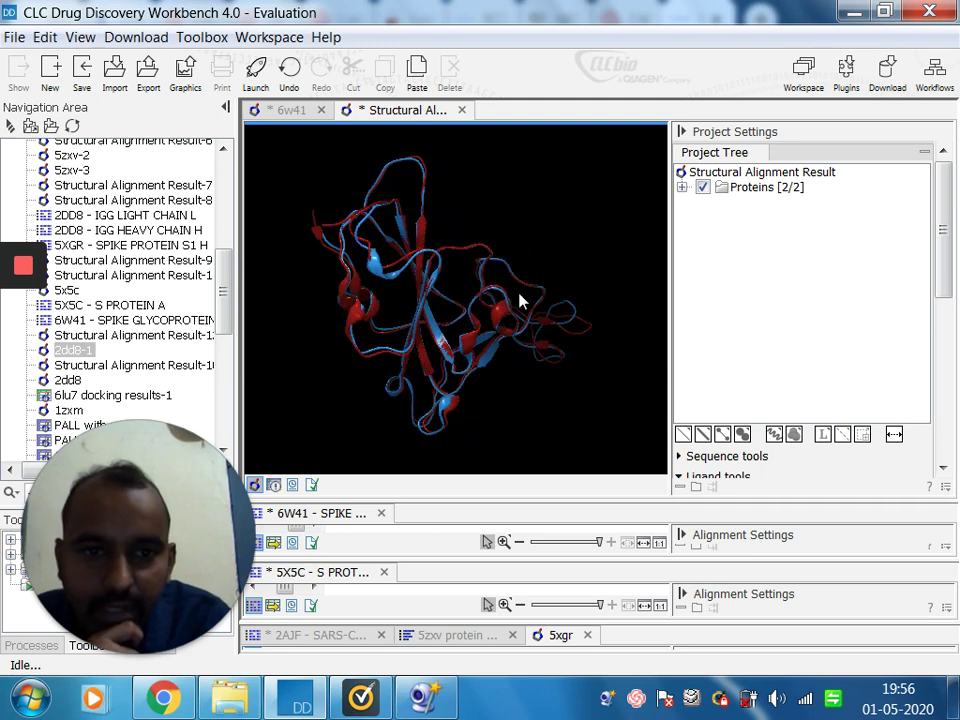
click(682, 188)
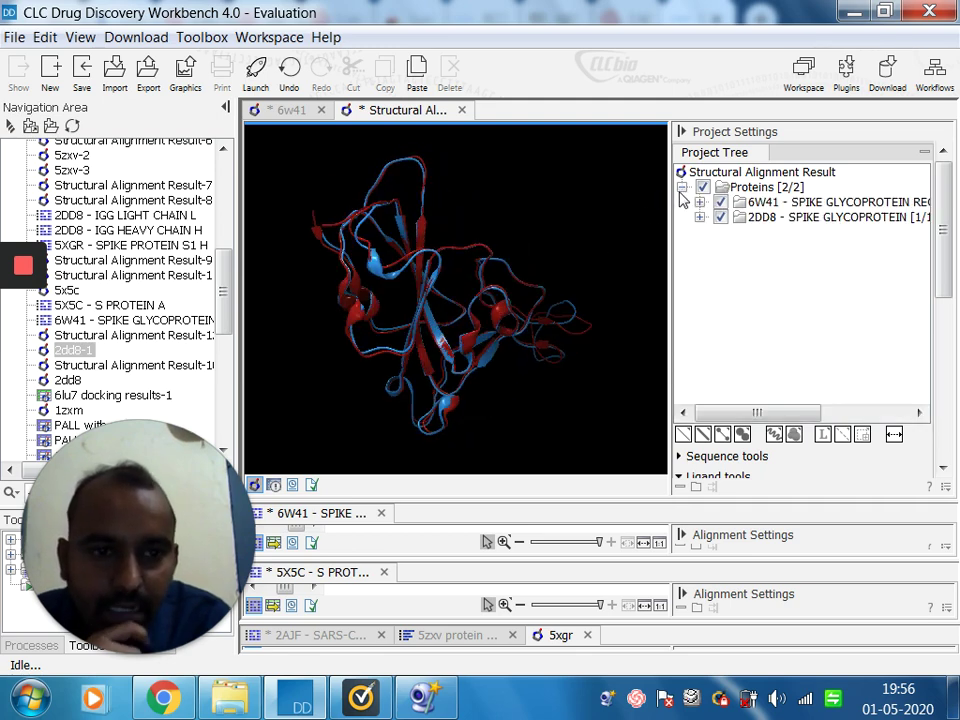
double_click(787, 203)
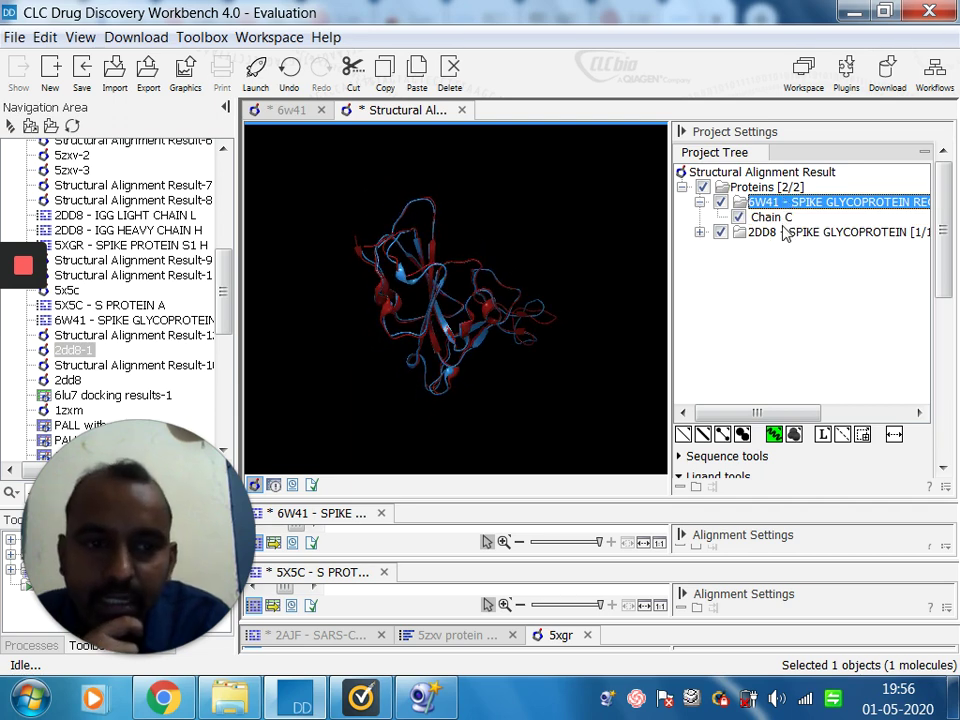
double_click(787, 232)
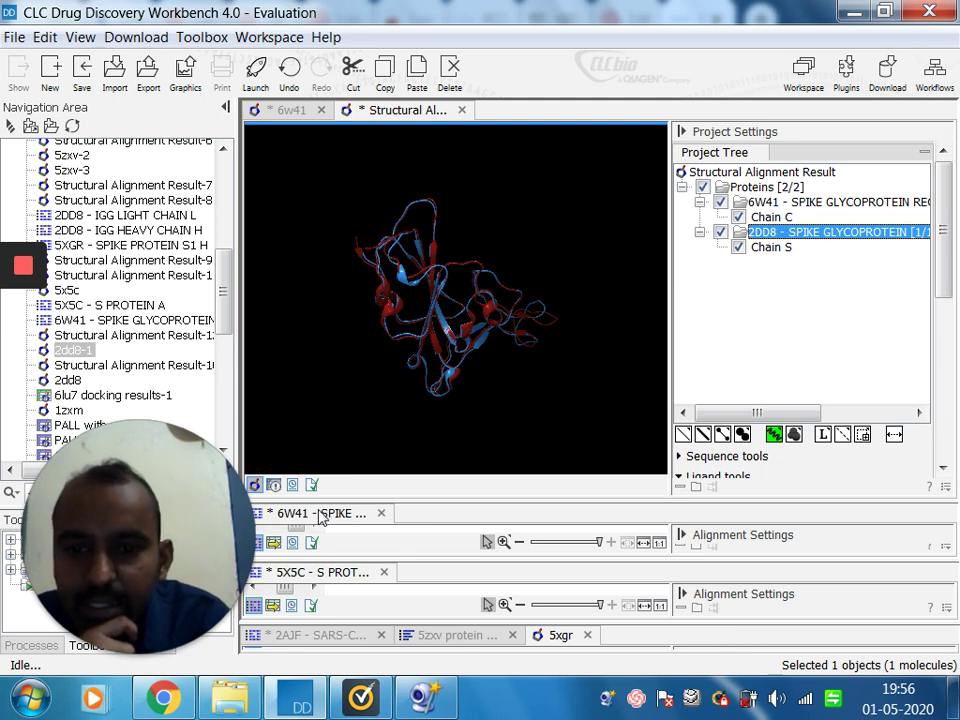
- Move the 6W41 spike glycoprotein sequence alignment into the upper view area beside the Structural Alignment Result
drag(320, 516, 322, 418)
click(349, 425)
drag(513, 133, 510, 117)
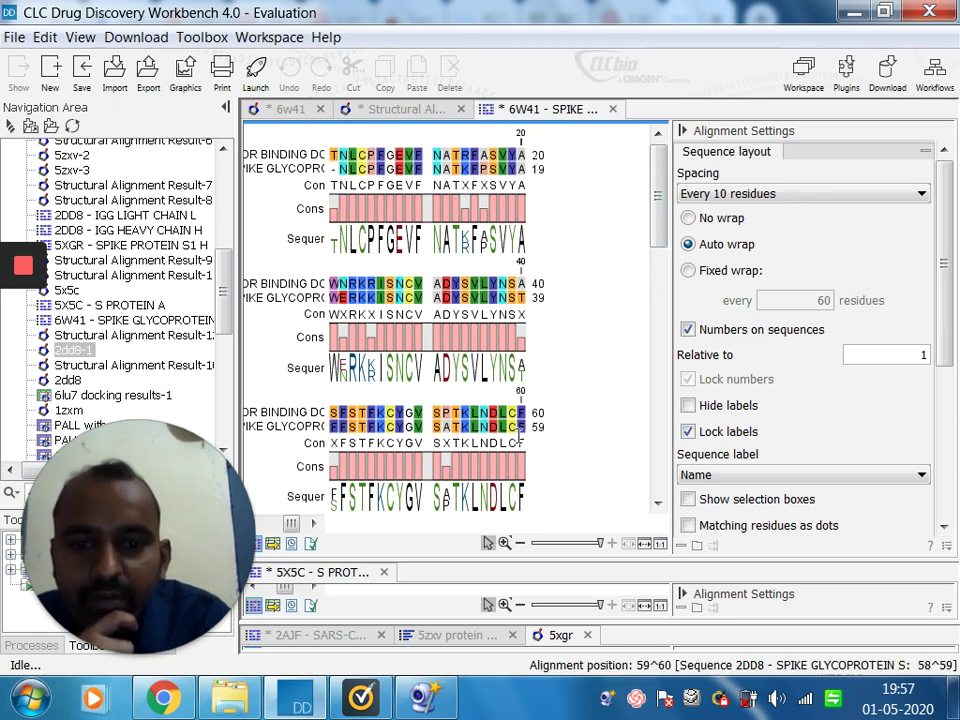
- Examine the 6W41 and 2DD8 sequence alignment from first to last residue, including conservation, sequence logo and full sequence labels
click(661, 456)
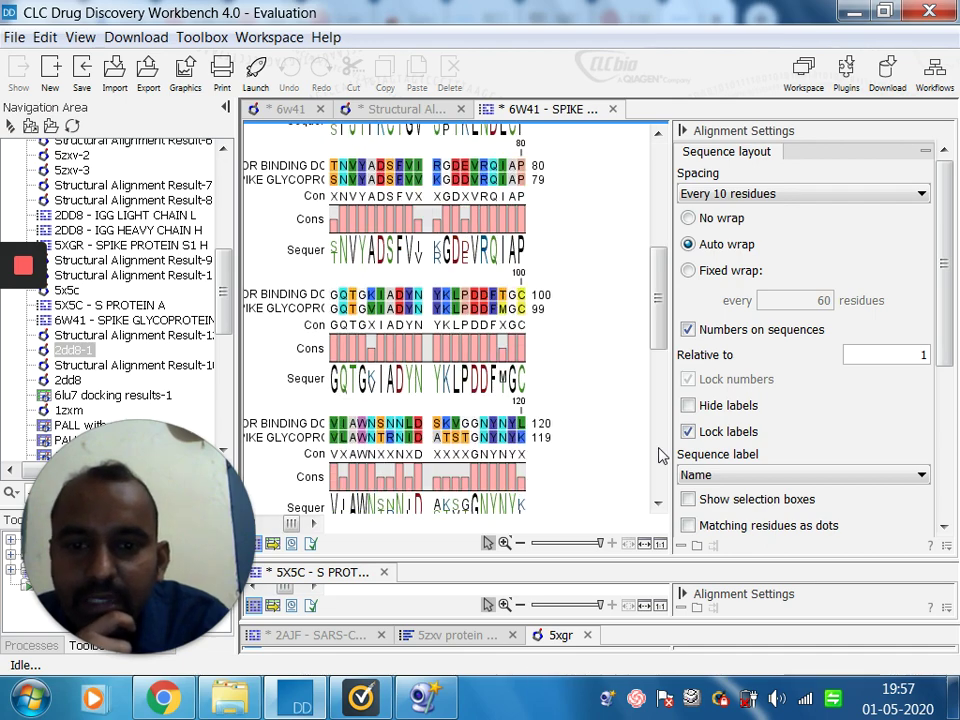
click(659, 456)
click(659, 489)
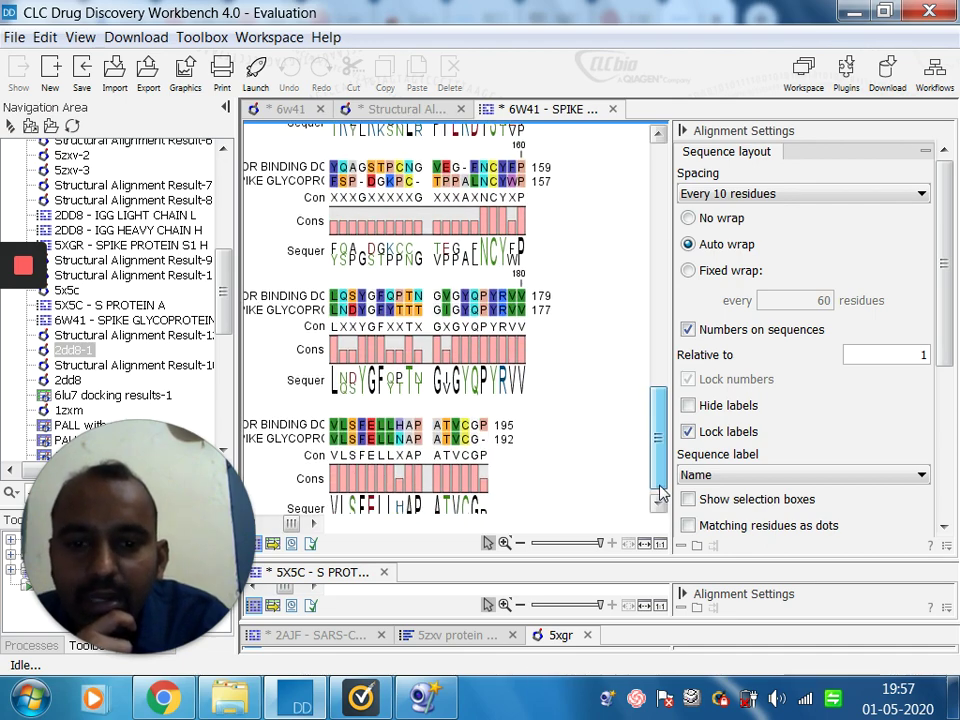
click(660, 354)
click(664, 222)
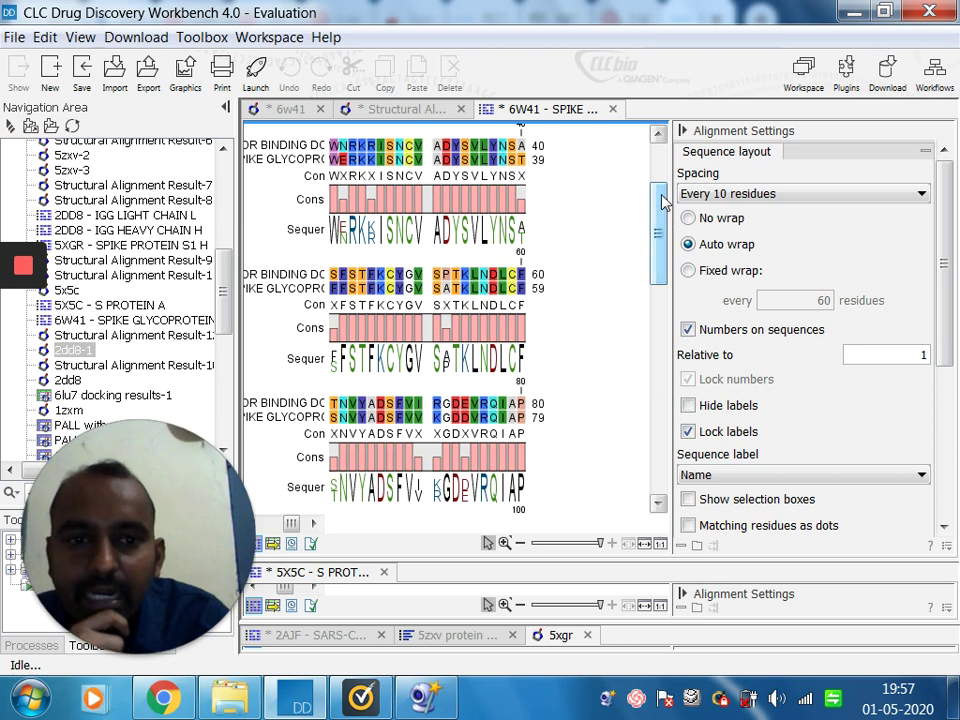
click(664, 176)
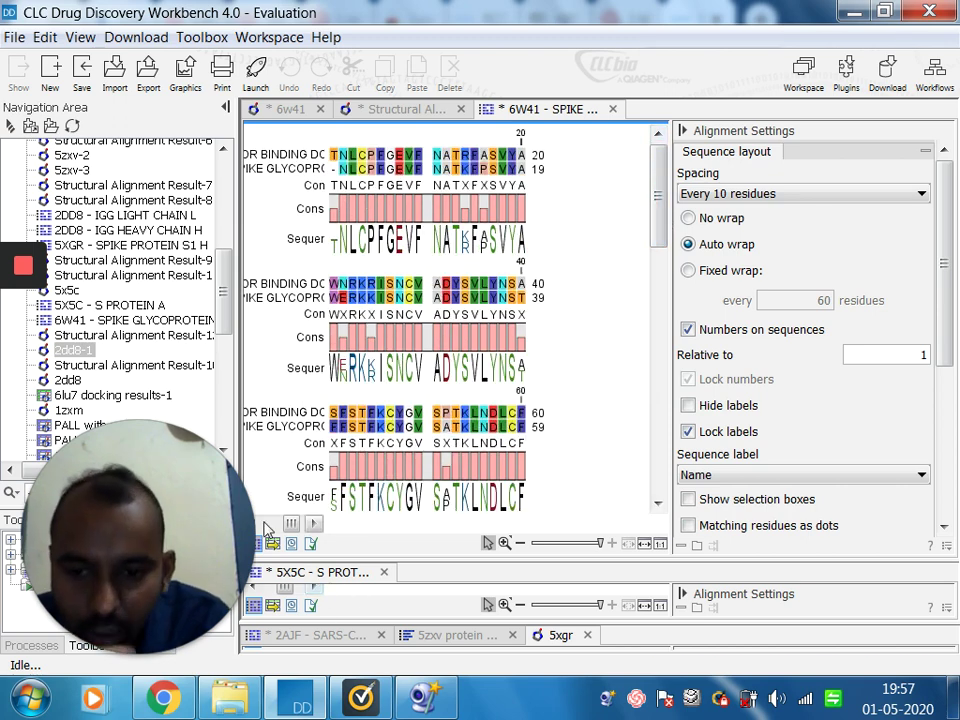
click(262, 524)
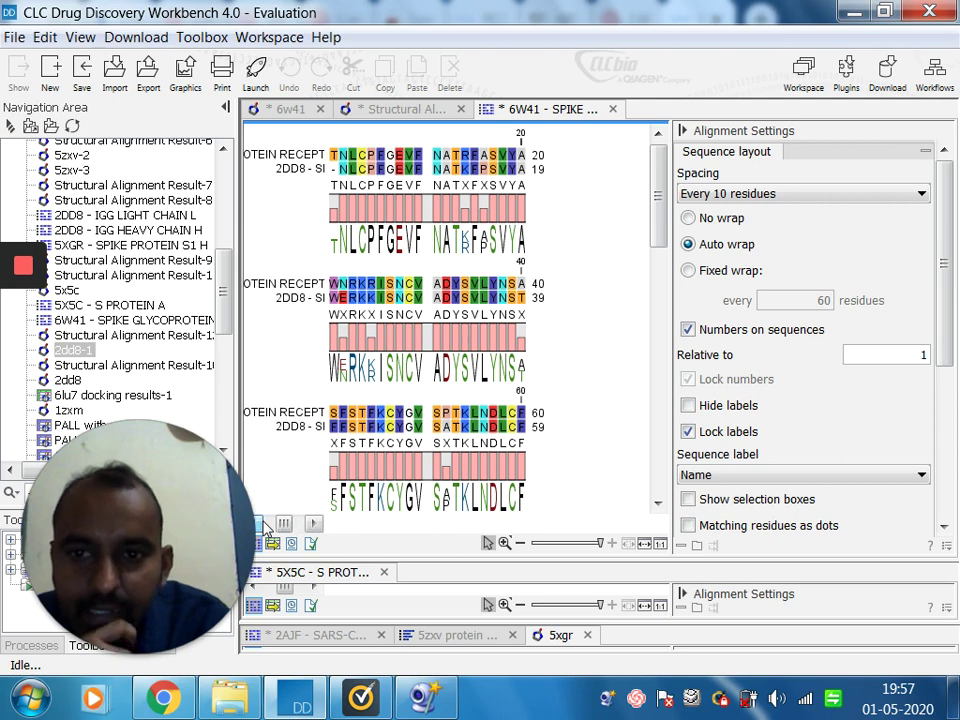
click(262, 524)
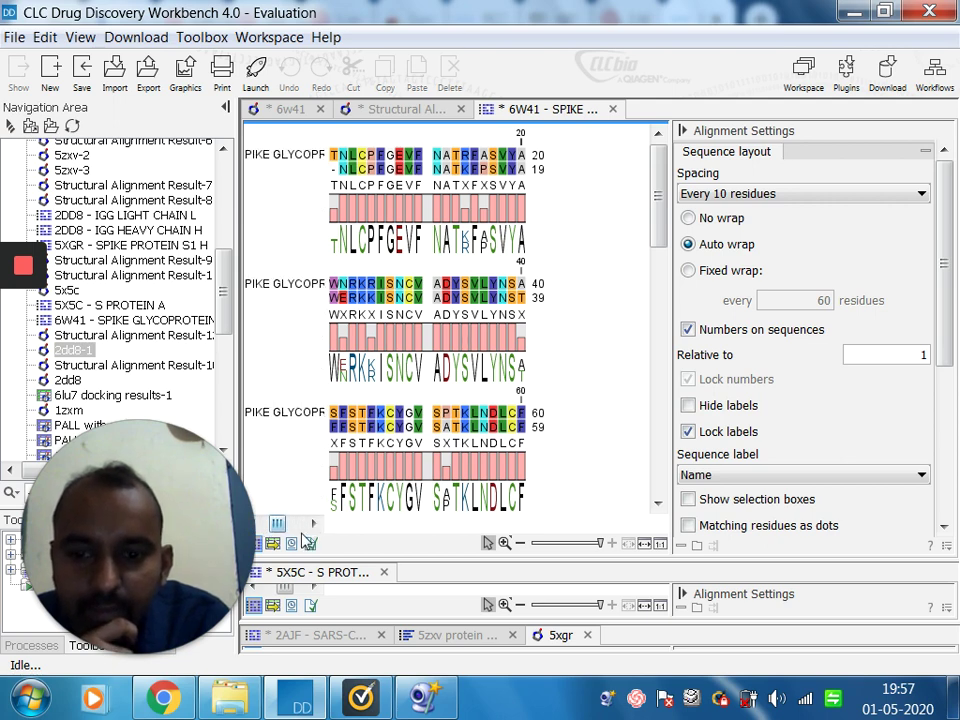
drag(277, 523, 295, 524)
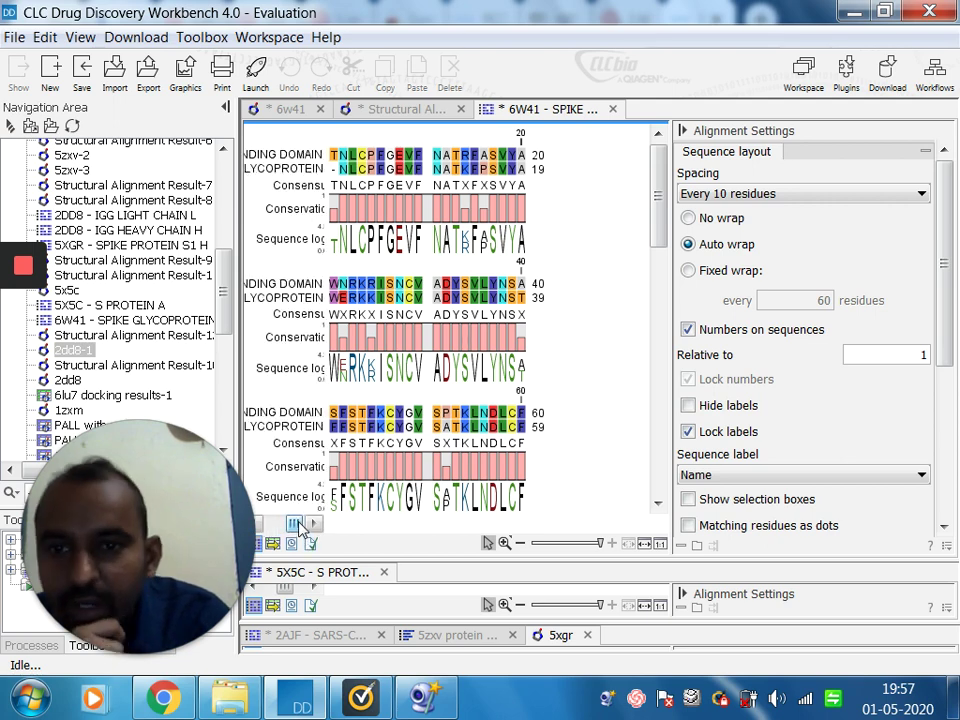
- View the sequence alignment and the superimposed structures at full width with the Navigation Area temporarily hidden
click(228, 110)
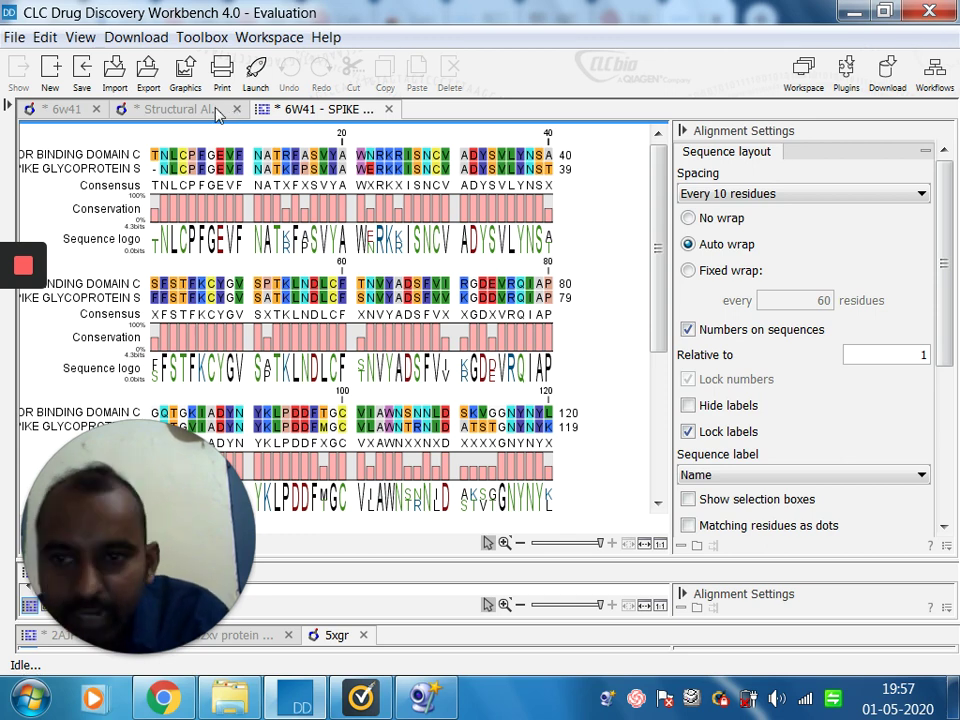
click(203, 112)
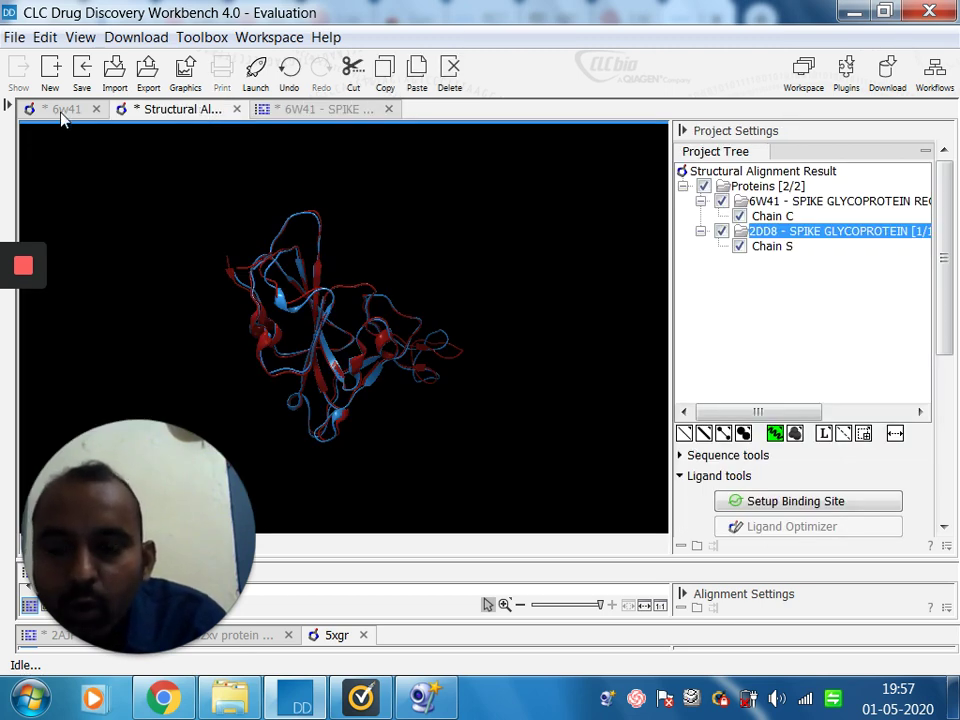
click(9, 106)
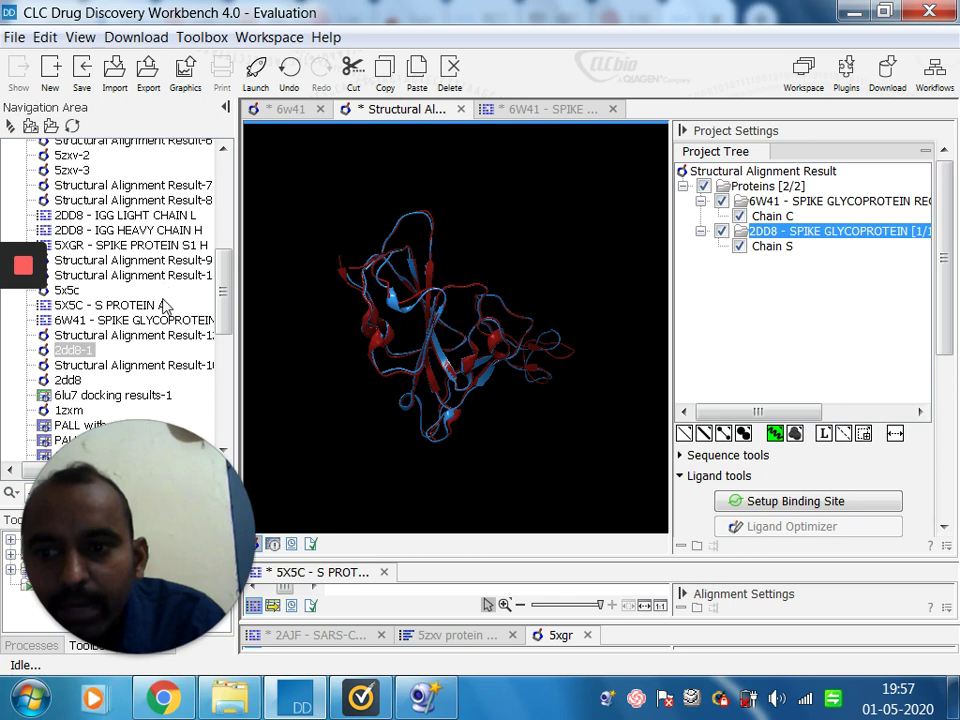
- Open the 2dd8-1 project, expand its proteins and start an export in PDB format
double_click(80, 354)
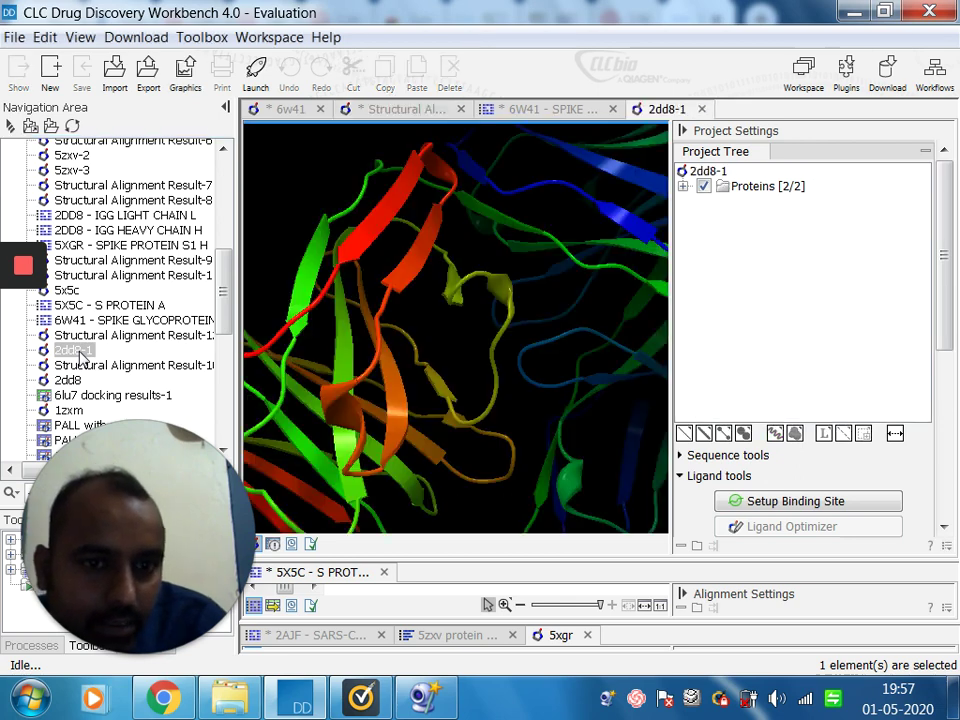
click(683, 187)
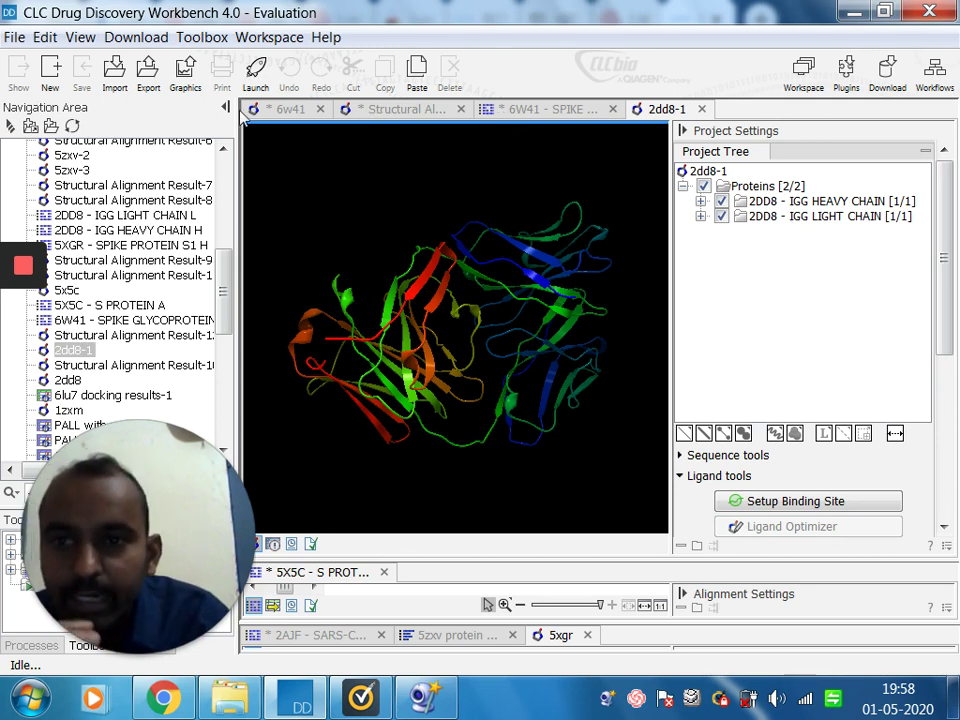
click(146, 88)
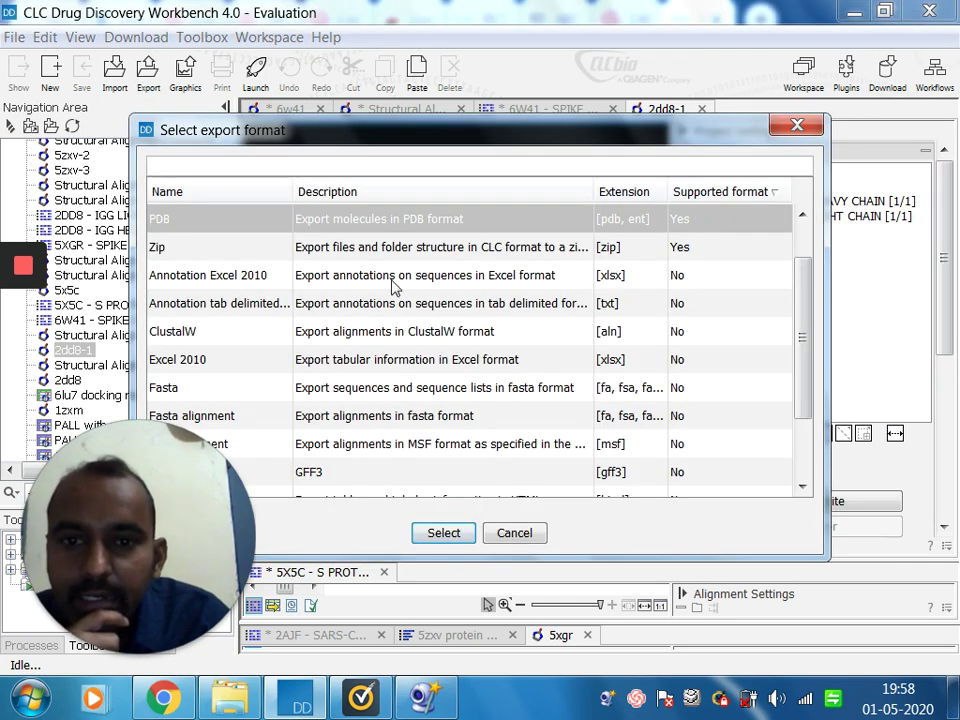
click(431, 533)
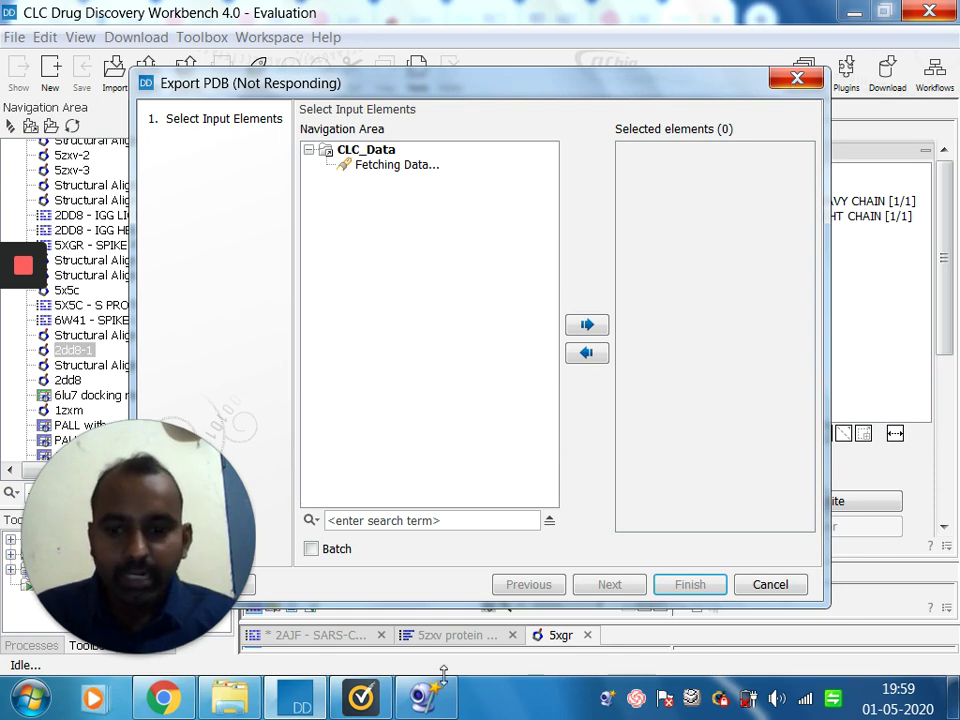
- Switch to Chrome, open the KBDOCK server home page in a new tab and go to its Search page
click(163, 697)
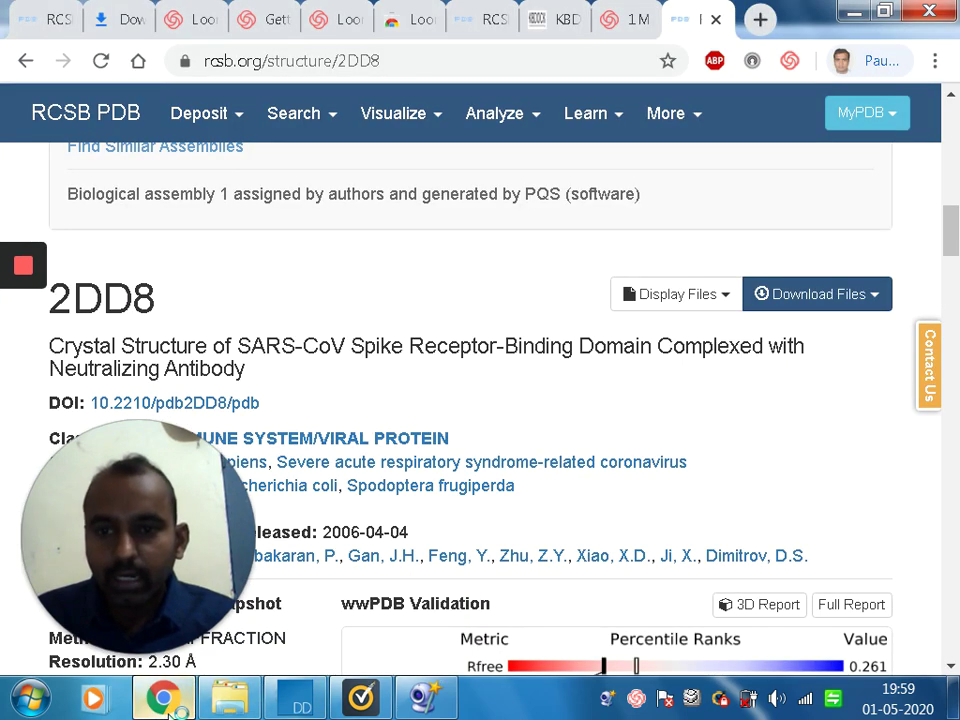
click(762, 20)
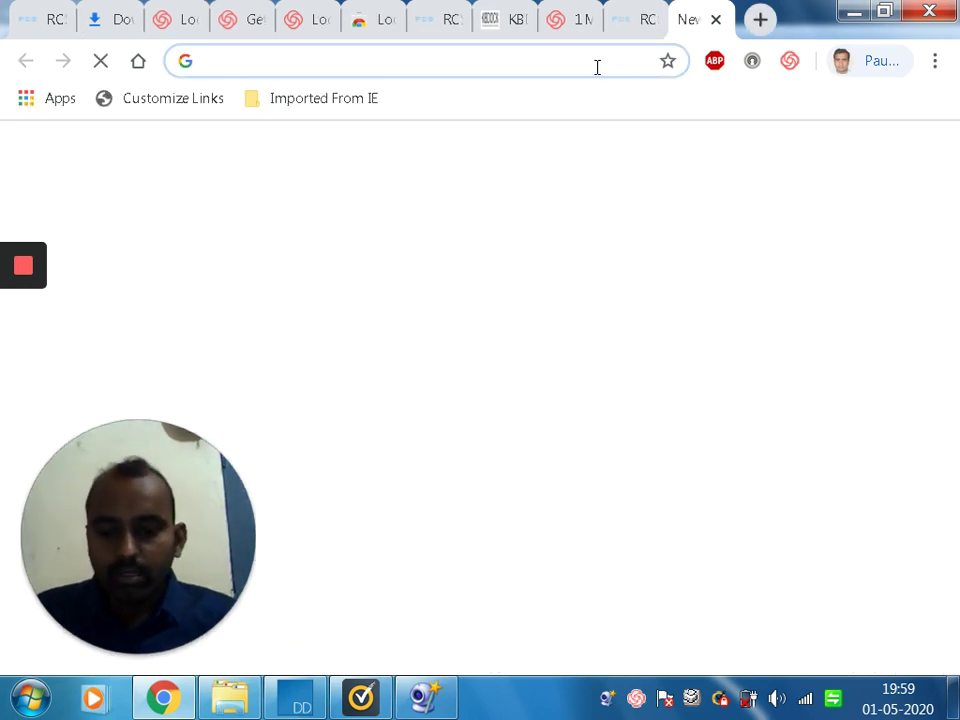
text(kbdock)
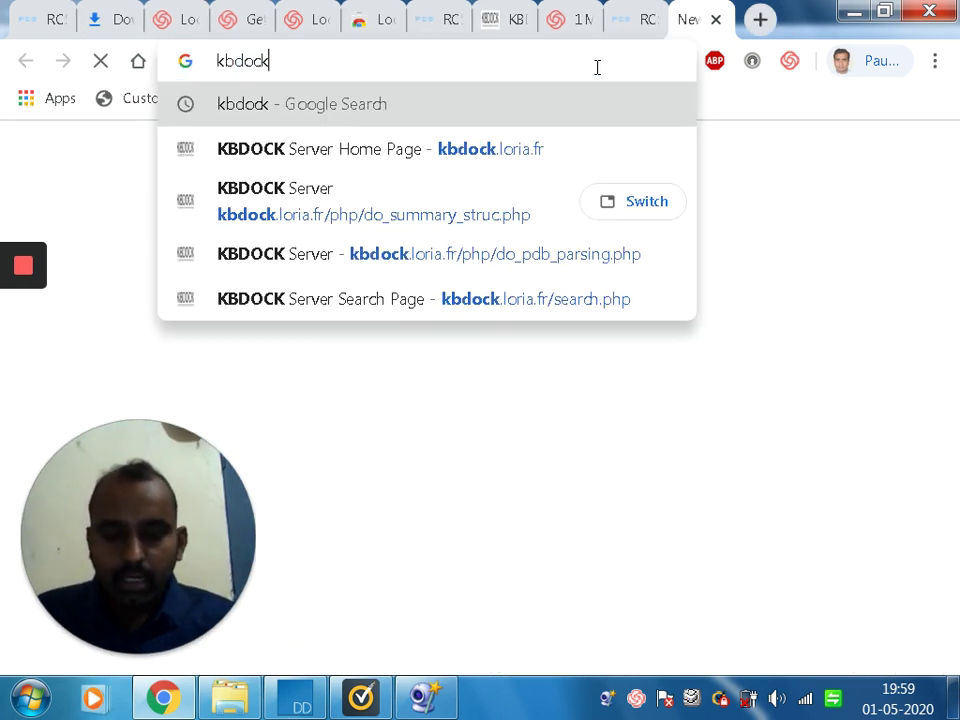
key(Return)
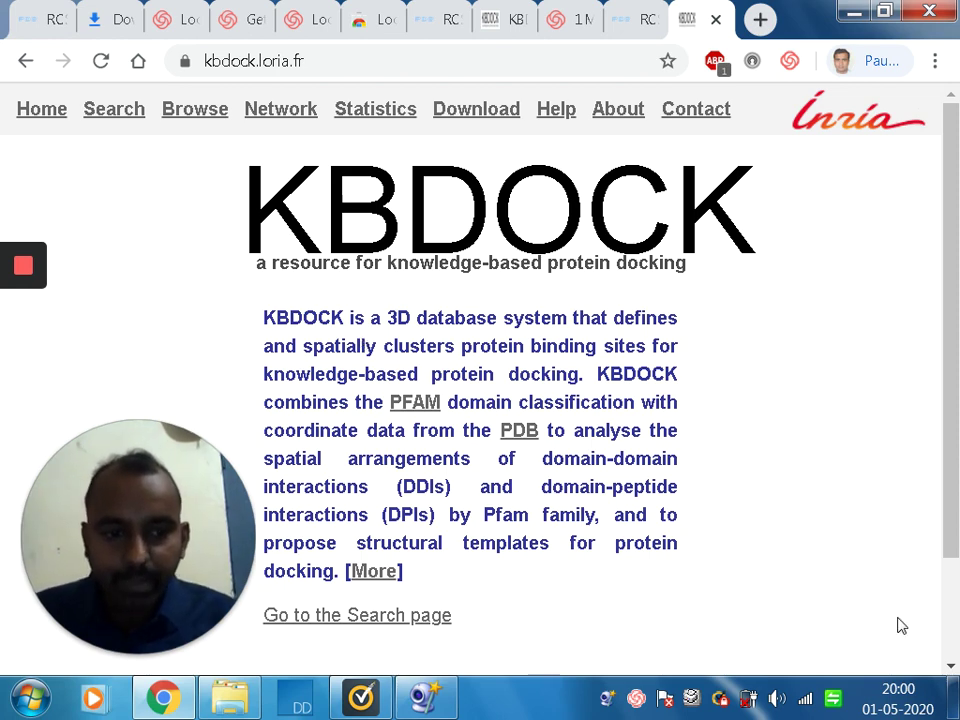
scroll(957, 643, down, 2)
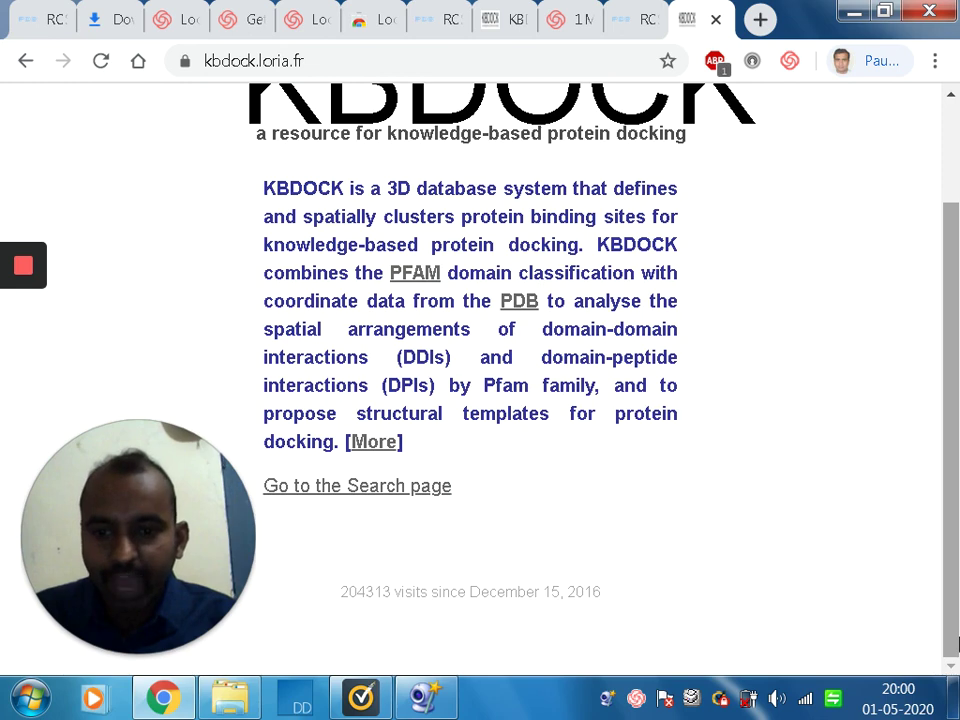
click(371, 490)
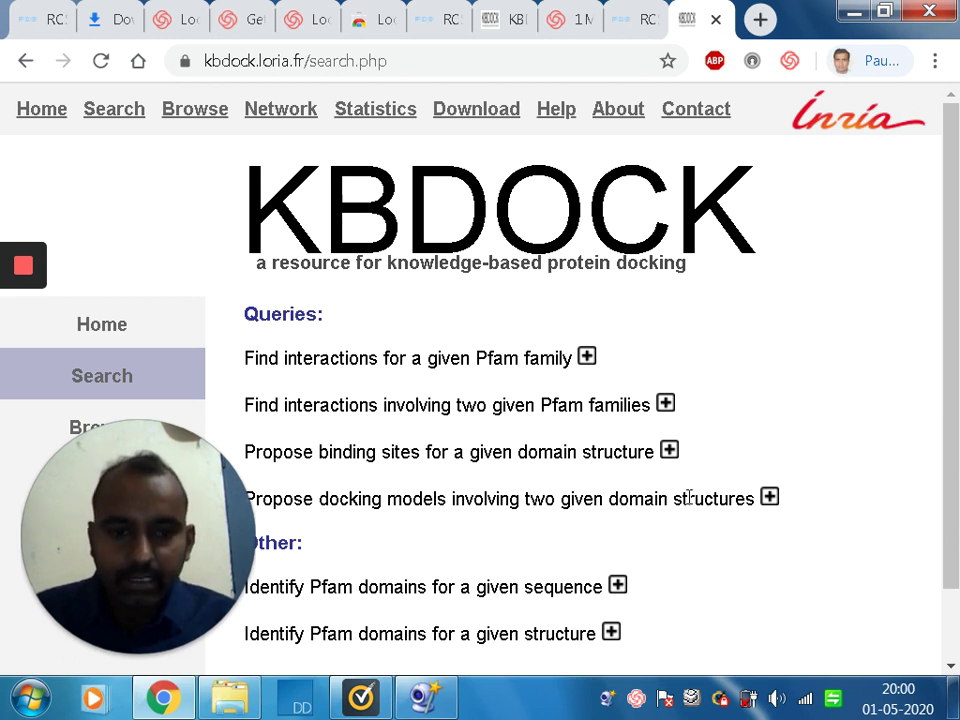
- Open the query proposing docking models for two given domain structures and choose 6w41.1.pdb as the Query 1 PDB file
click(772, 507)
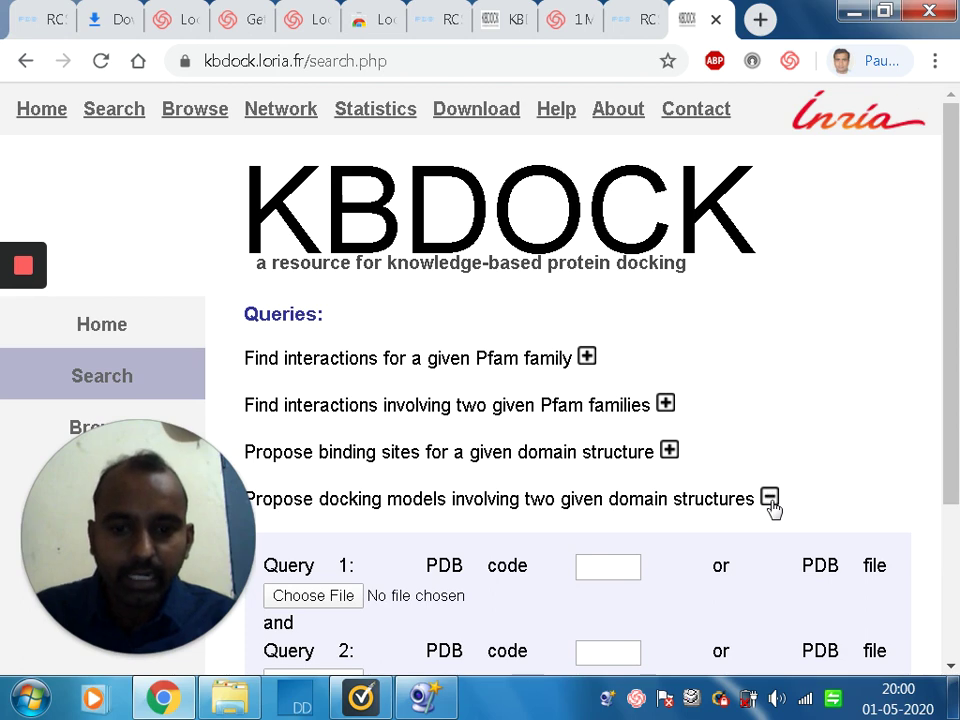
scroll(955, 580, down, 3)
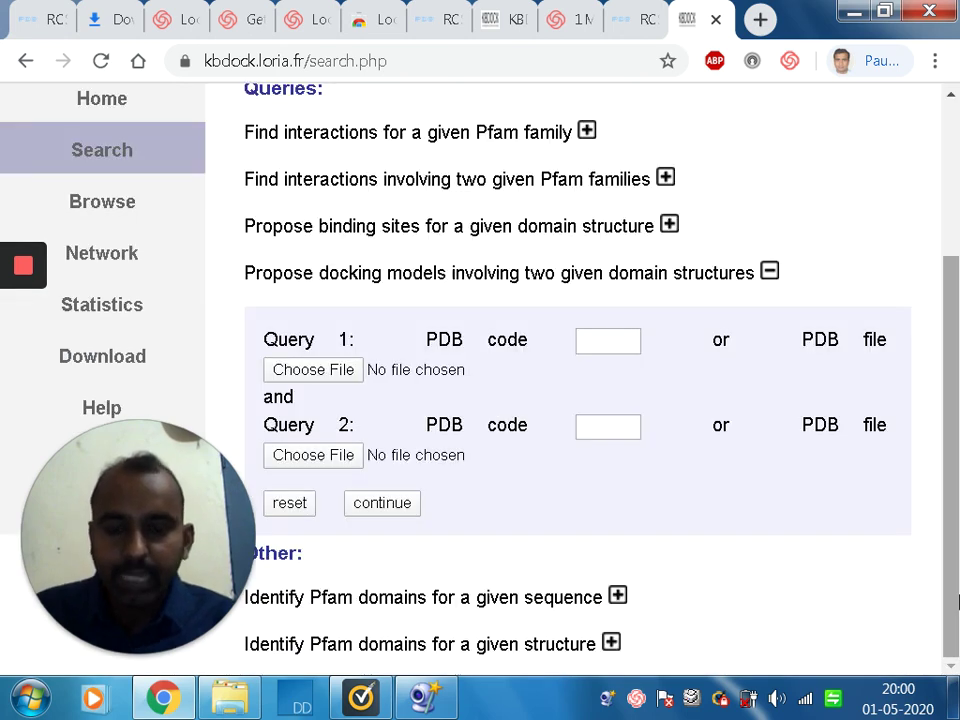
click(325, 372)
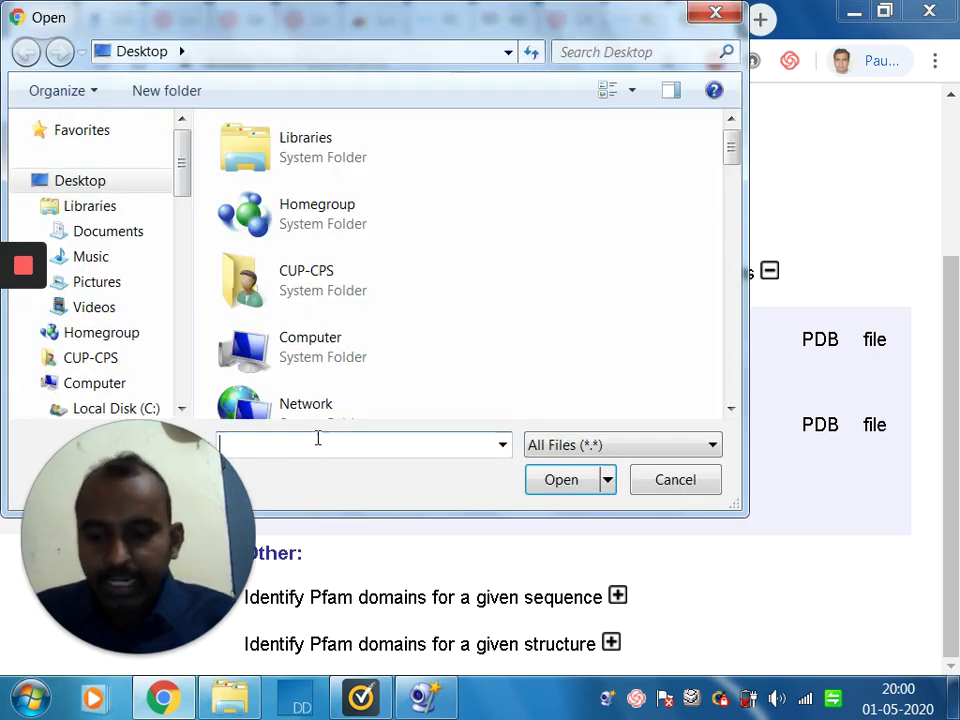
text(6w)
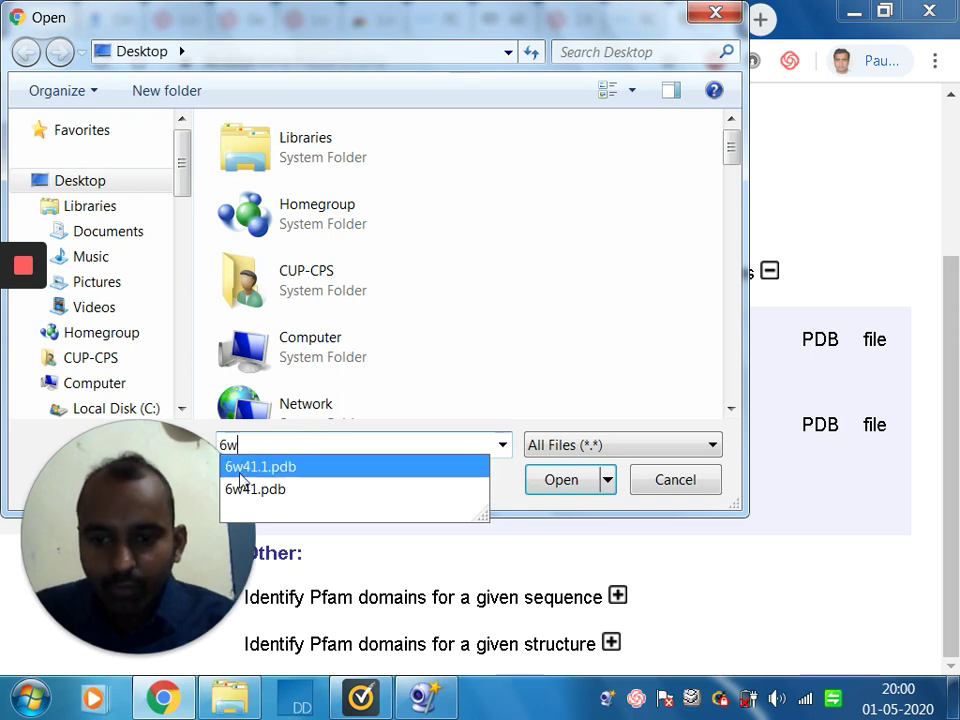
click(240, 468)
click(542, 481)
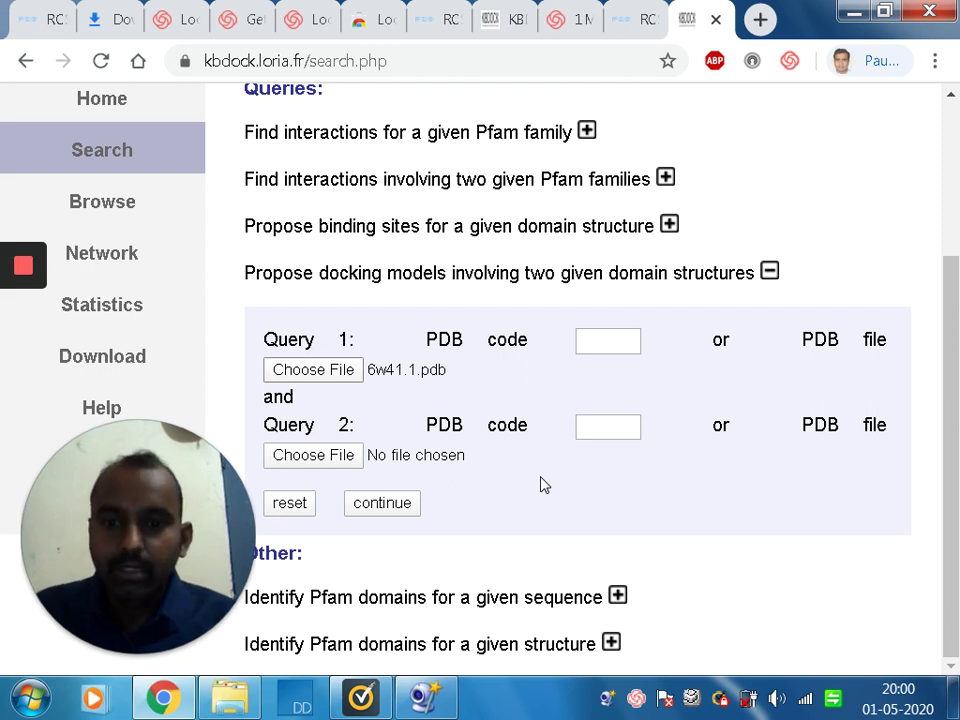
- Choose 2dd8-1.pdb as the Query 2 PDB file and submit the docking model query
click(352, 462)
text(2)
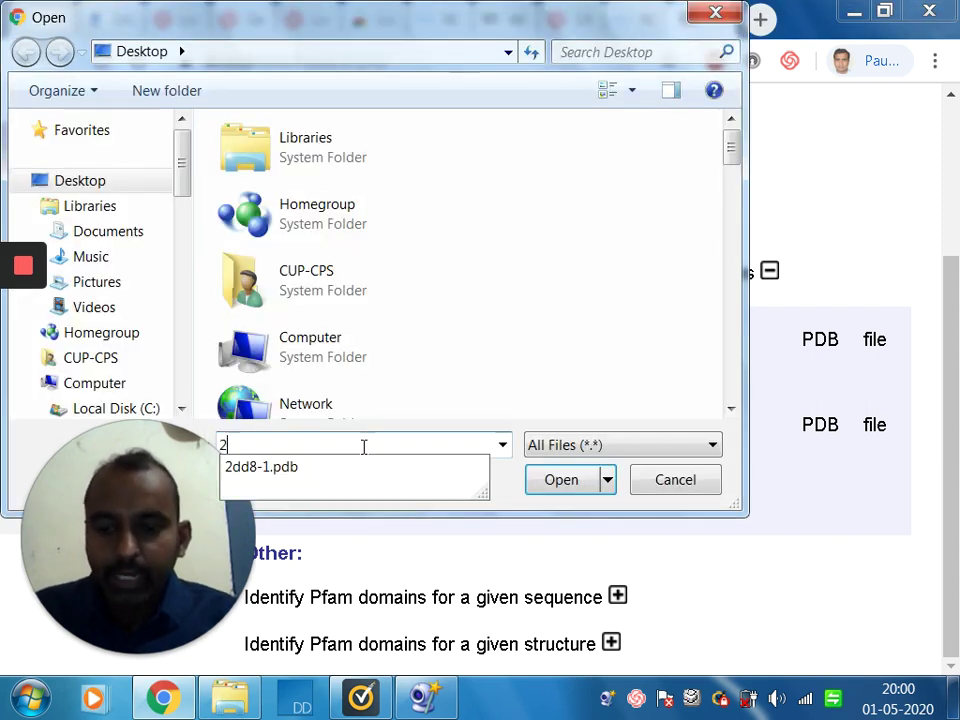
click(337, 472)
click(555, 486)
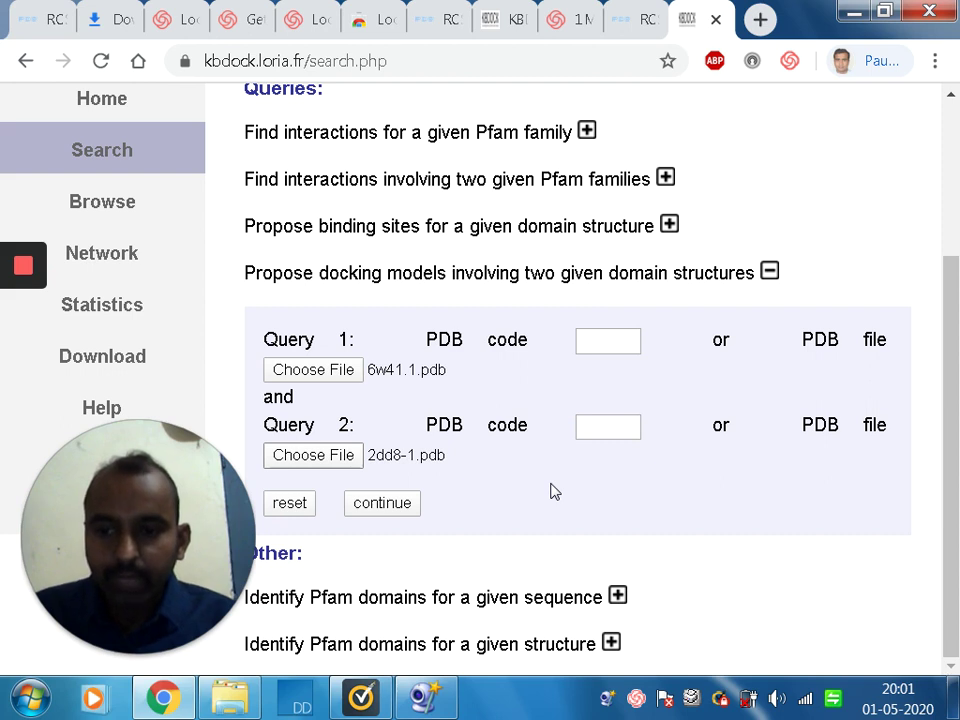
click(382, 503)
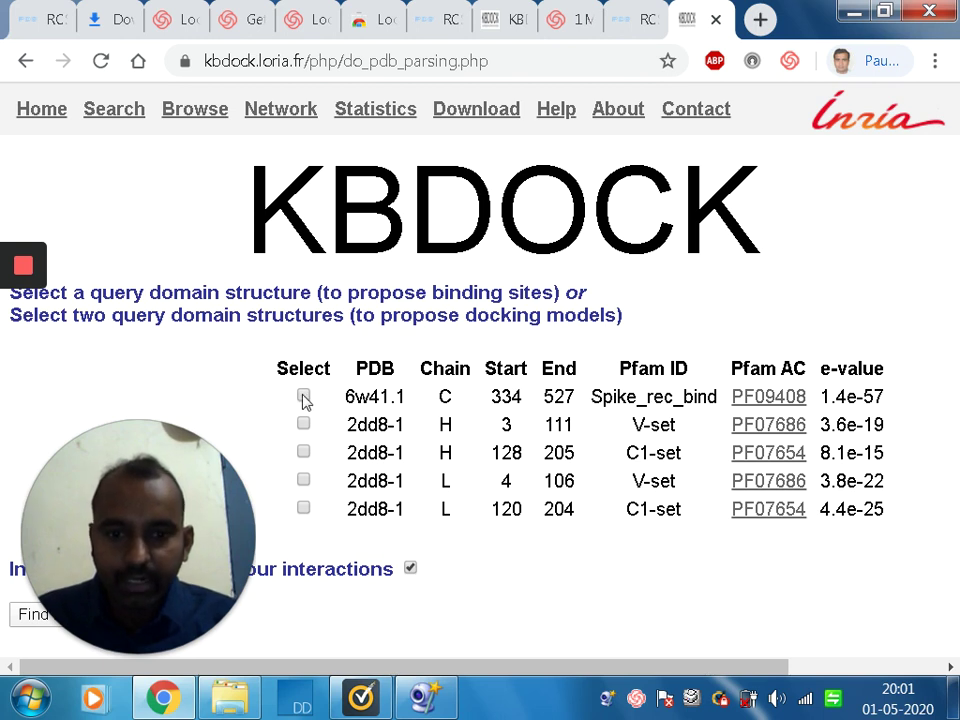
- Select the 6w41.1 chain C Spike_rec_bind domain and the 2dd8-1 chain H V-set domain starting at residue 3, and find their templates
click(303, 397)
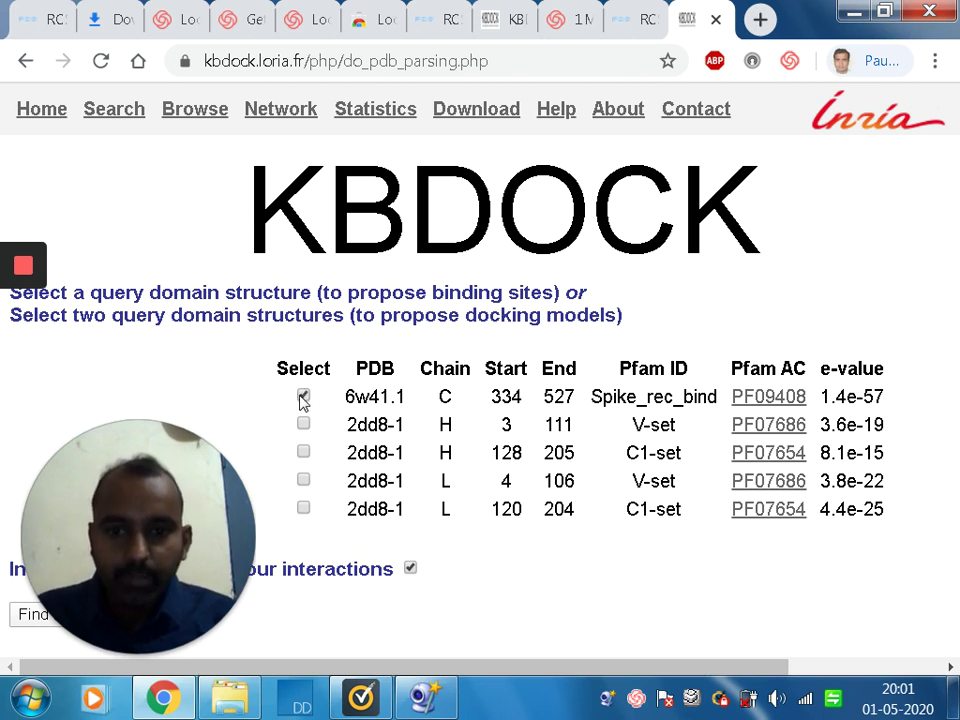
click(303, 424)
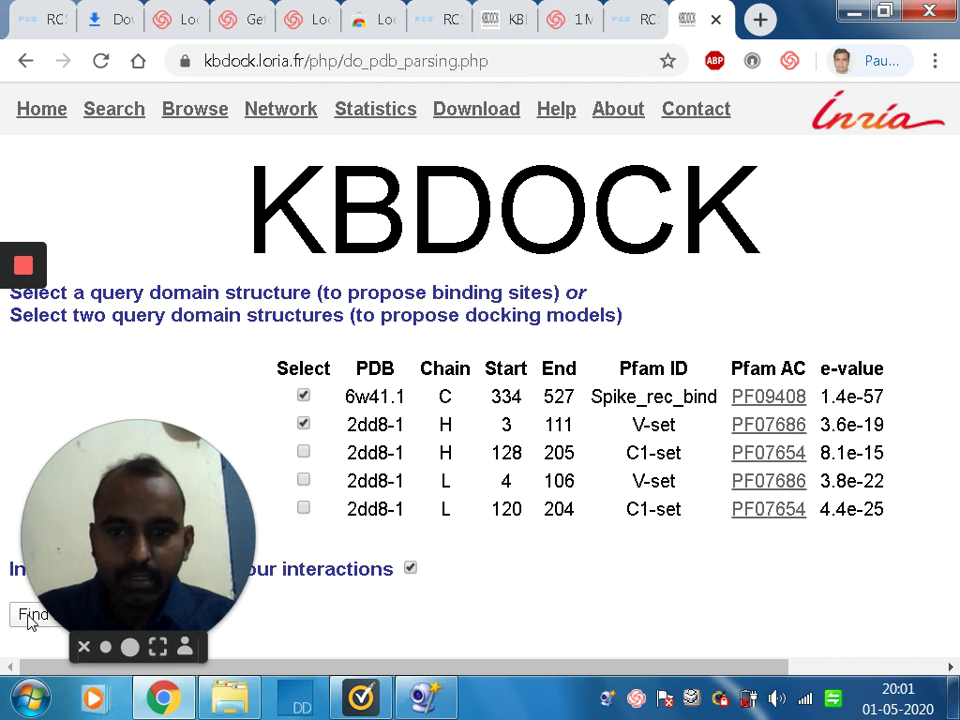
drag(92, 561, 855, 607)
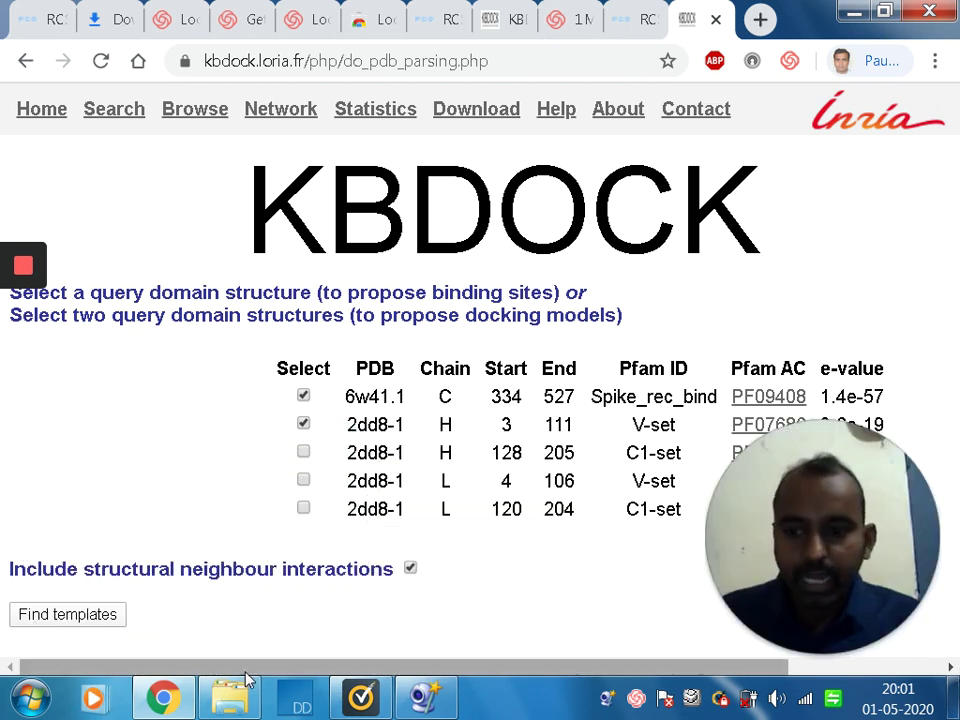
click(66, 613)
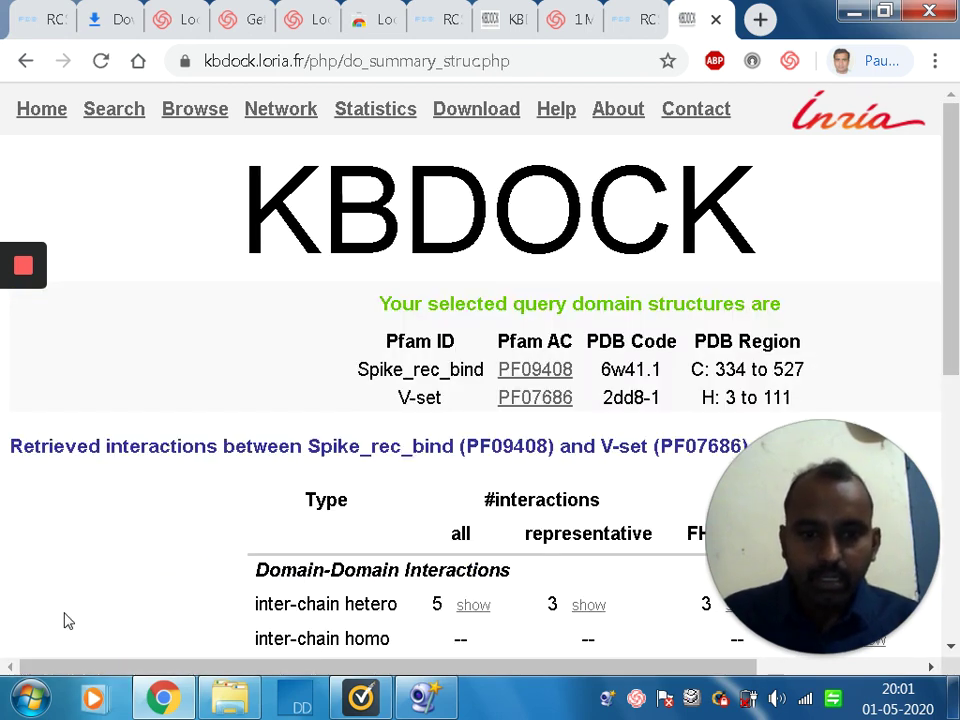
- Review the retrieved interaction tables and show all inter-chain hetero interactions between Spike_rec_bind and V-set
scroll(63, 621, down, 3)
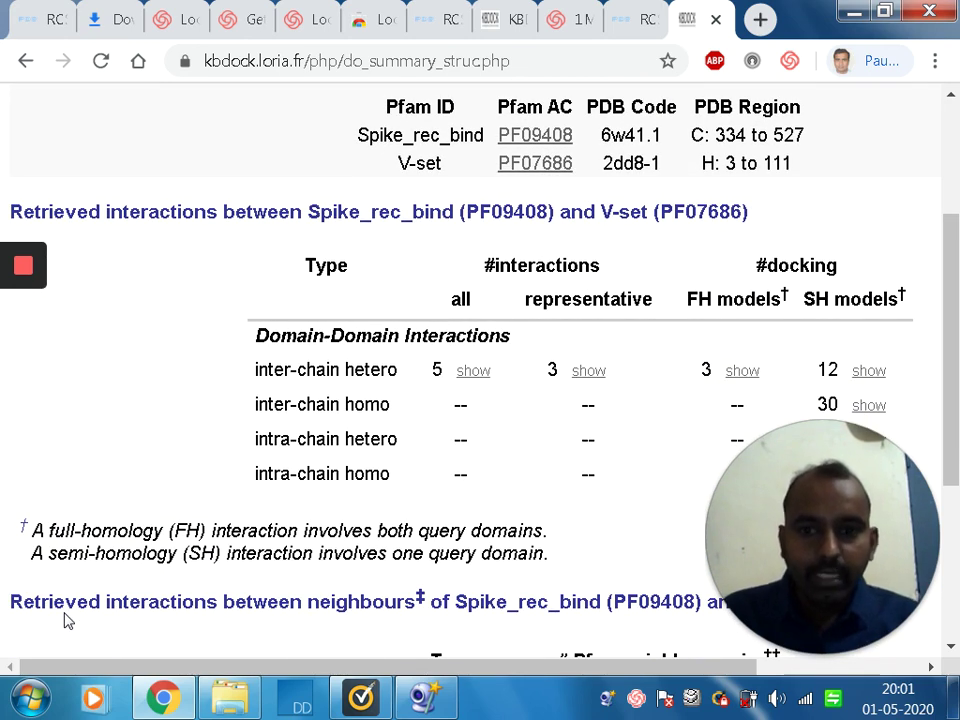
scroll(63, 621, down, 4)
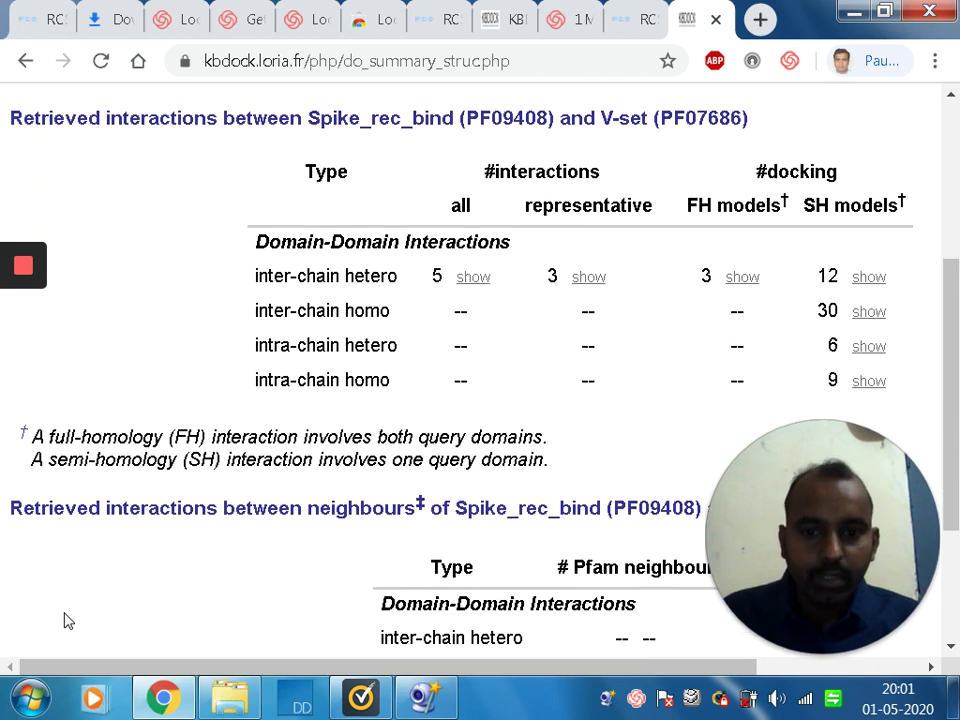
scroll(63, 621, up, 4)
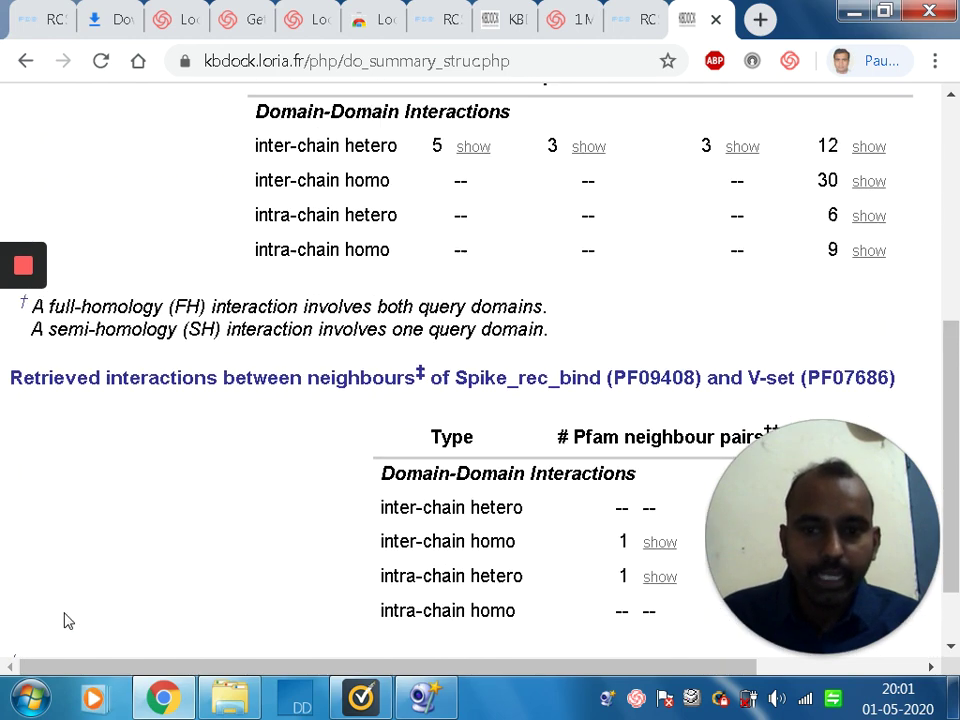
scroll(63, 621, up, 2)
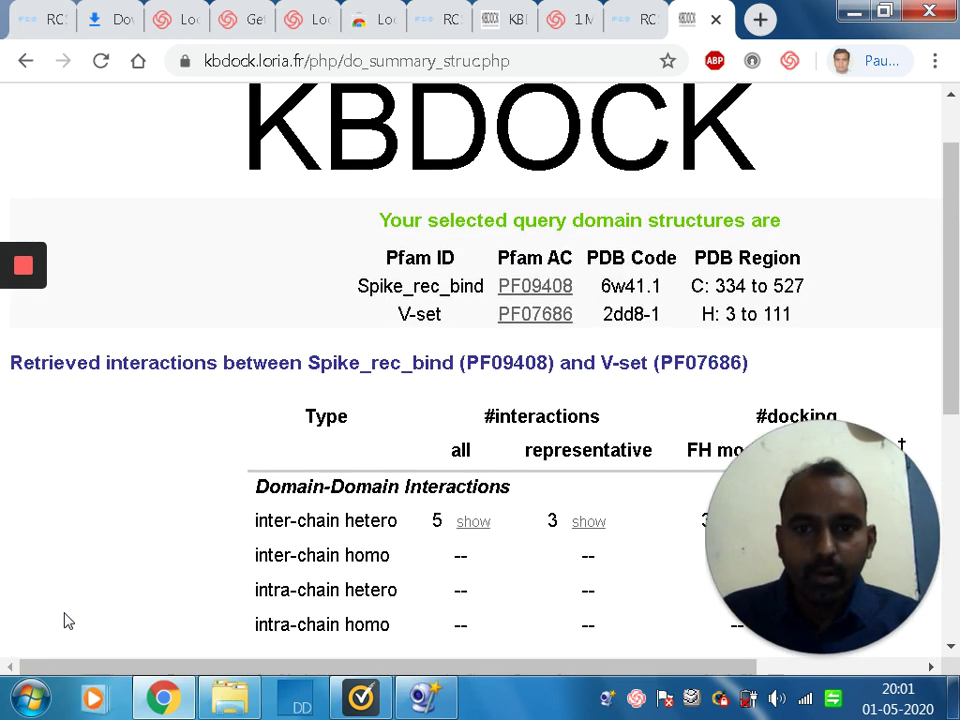
scroll(63, 621, down, 1)
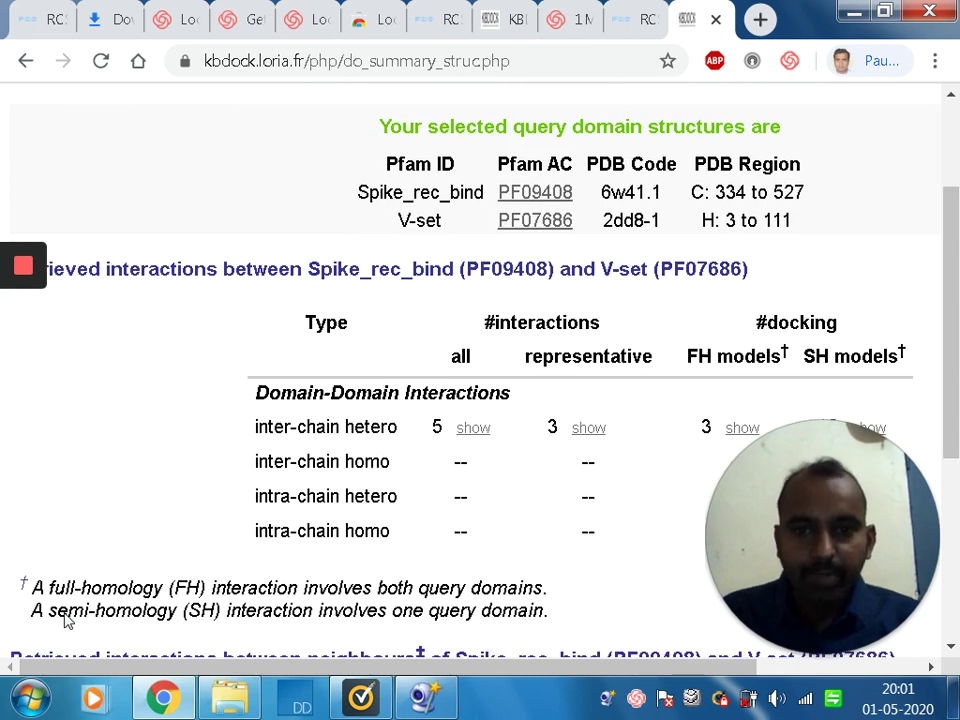
click(474, 438)
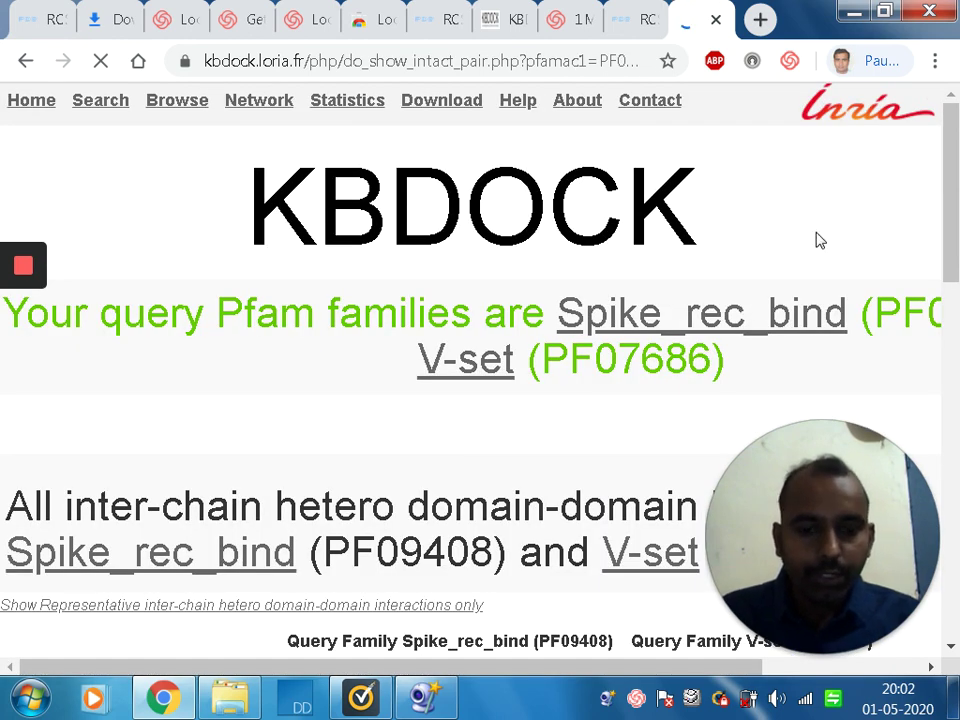
- Examine the interaction list and the 3D superposition of Spike_rec_bind and V-set, rotating the model to see it from another side
scroll(819, 241, down, 5)
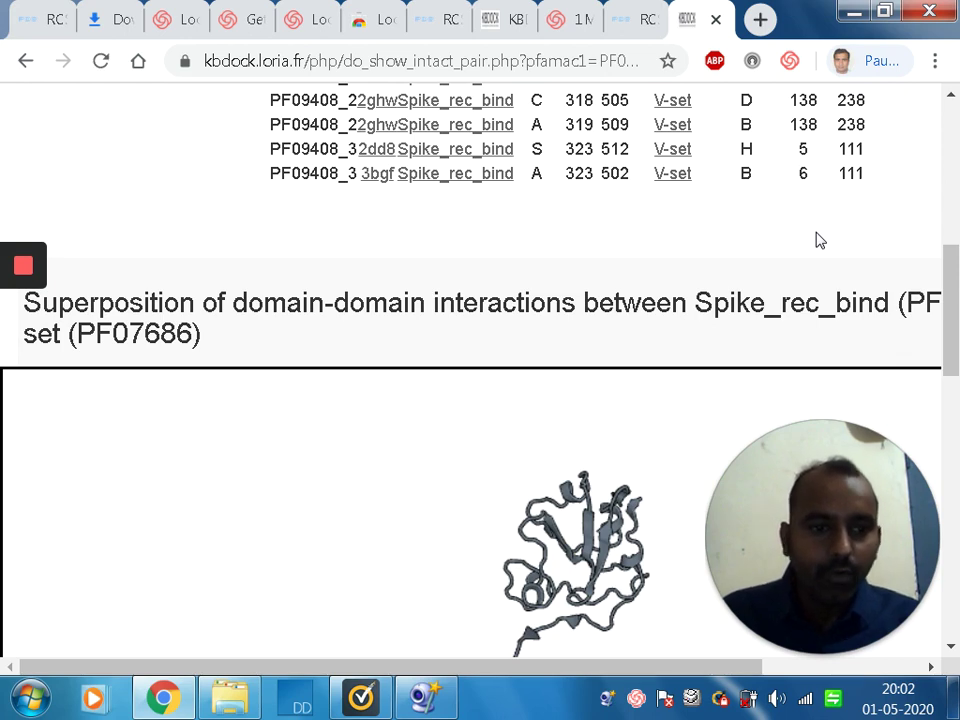
scroll(957, 261, down, 4)
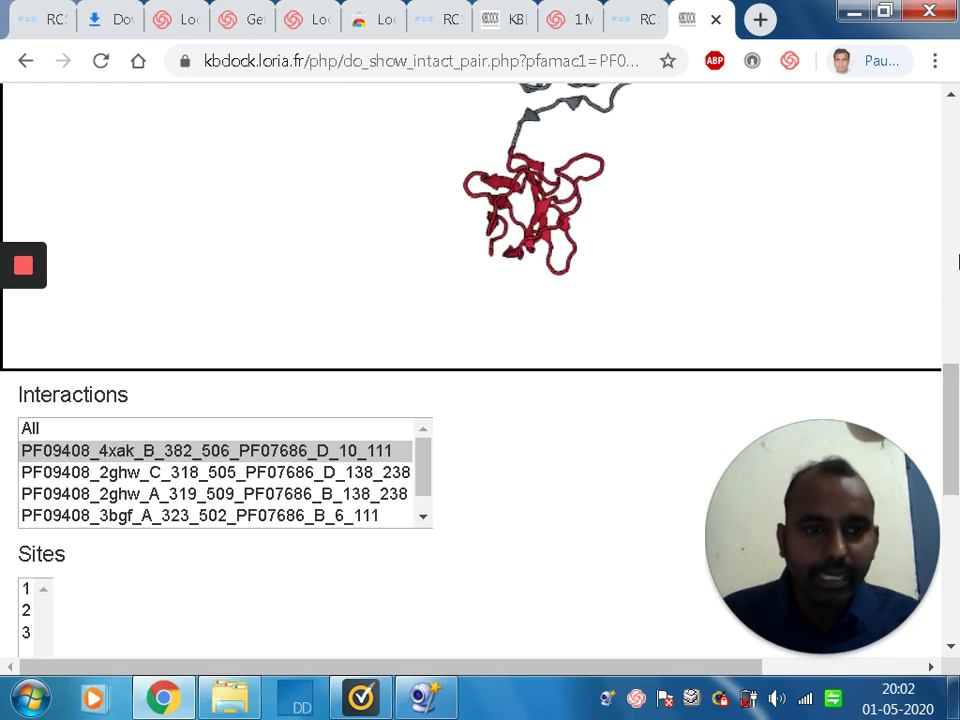
scroll(952, 252, up, 4)
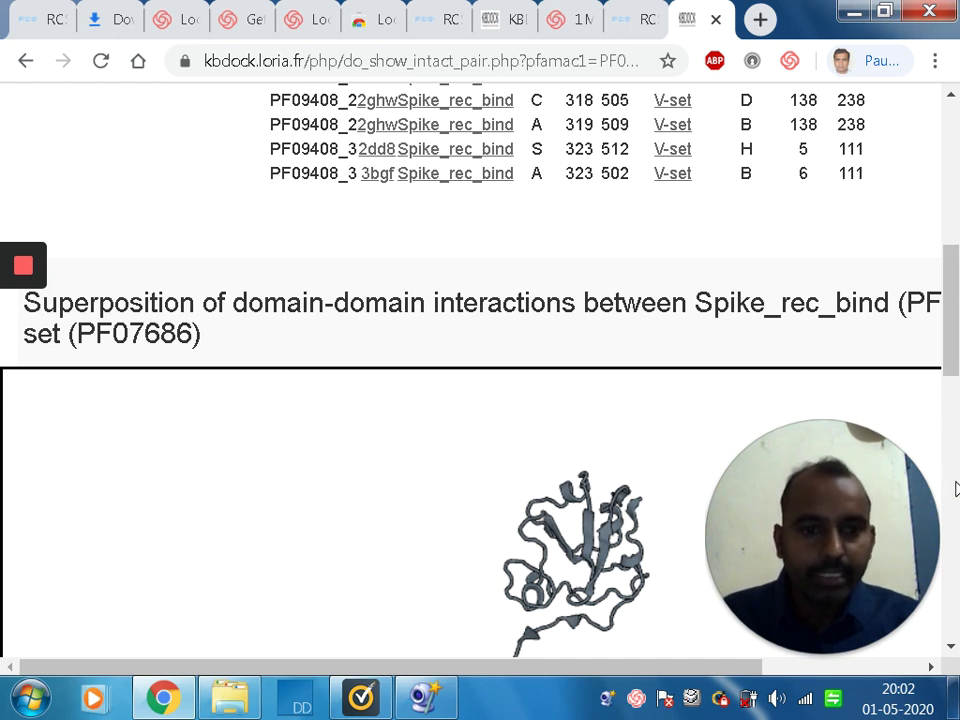
scroll(957, 489, down, 4)
drag(613, 240, 958, 168)
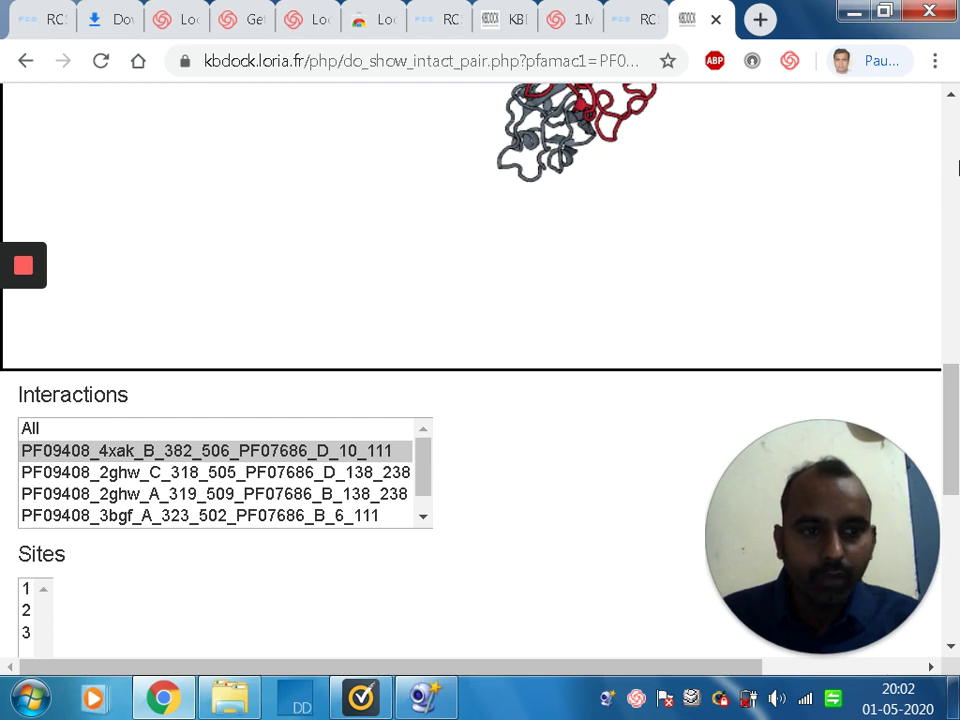
click(958, 168)
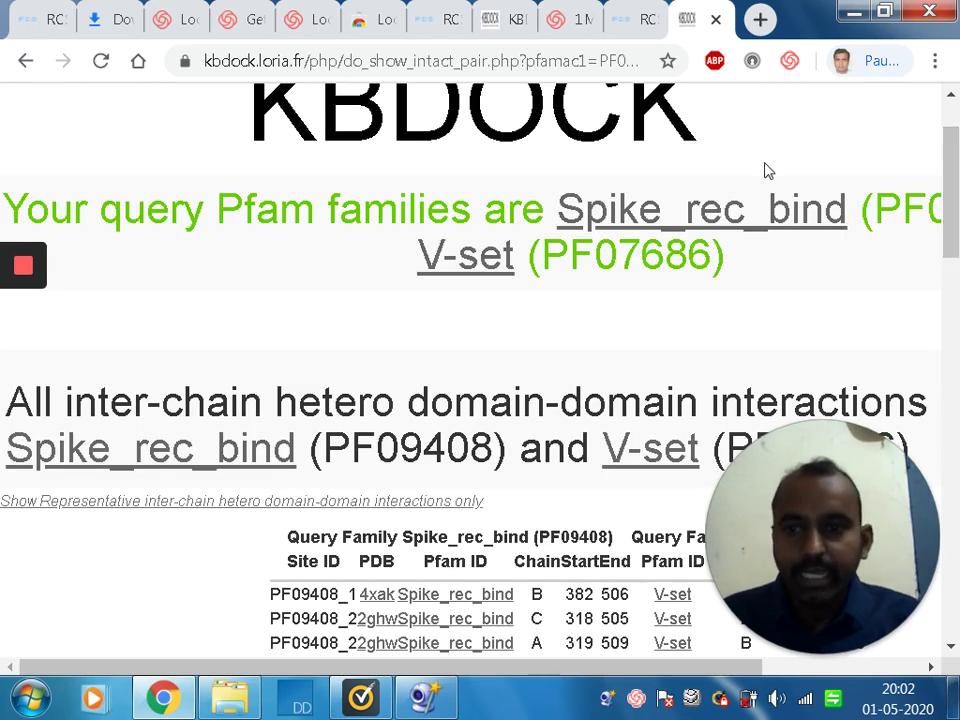
click(957, 340)
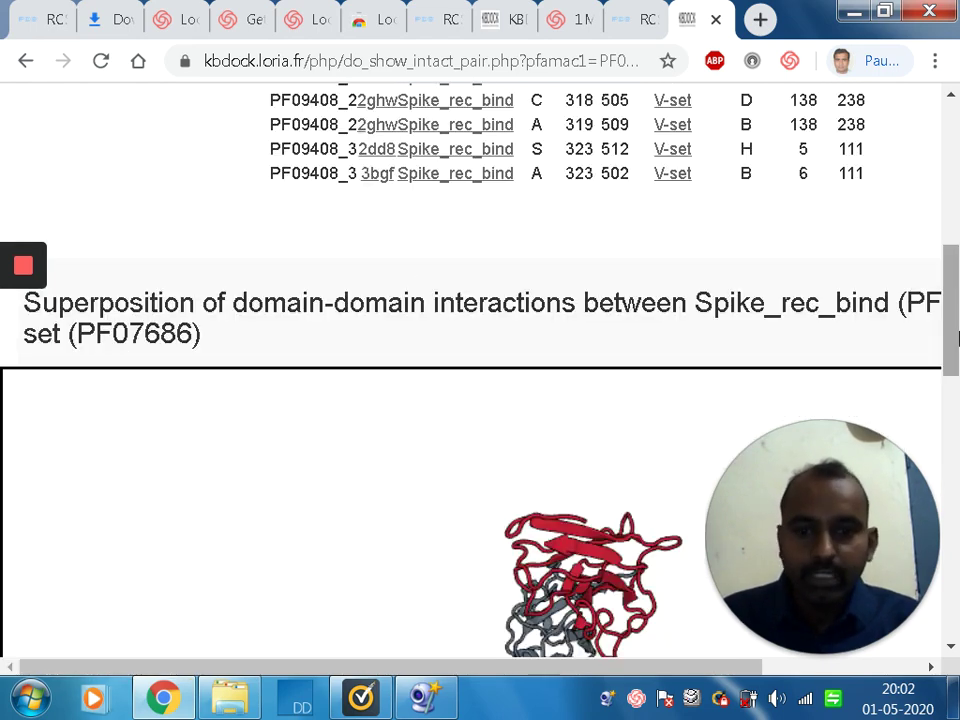
- Open the Pfam structure entry for the 2ghw interaction and read its summary
click(393, 116)
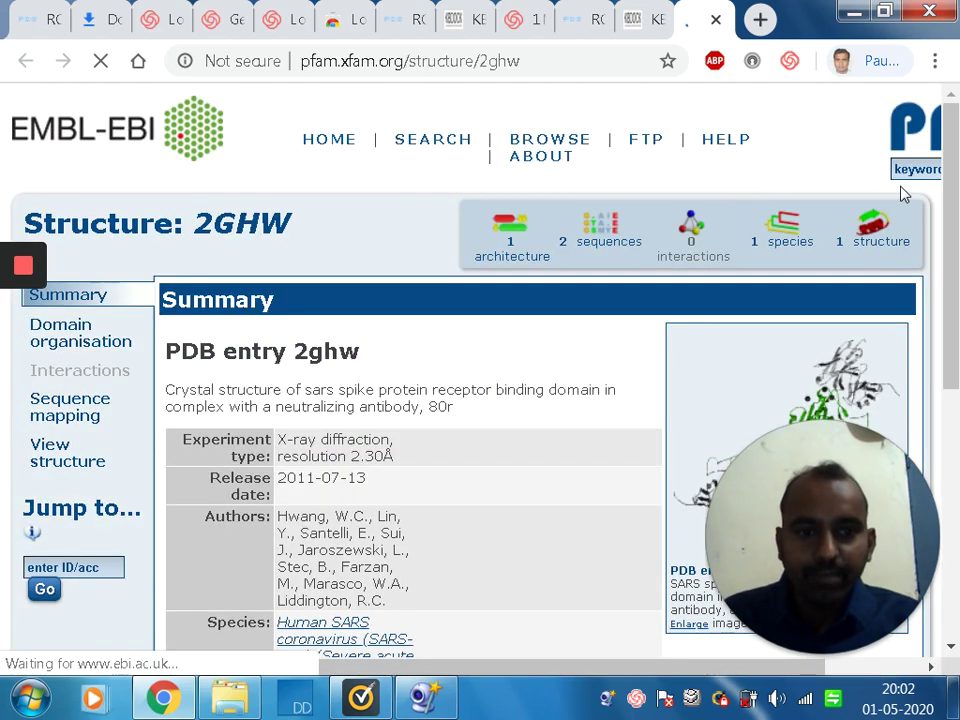
scroll(956, 200, down, 1)
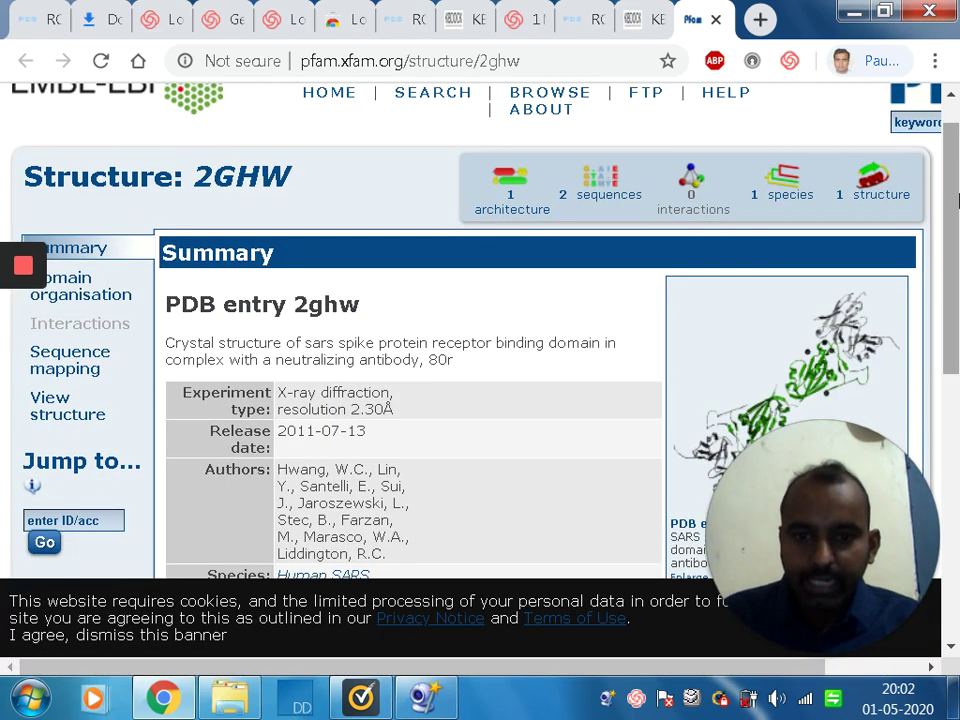
scroll(956, 200, down, 1)
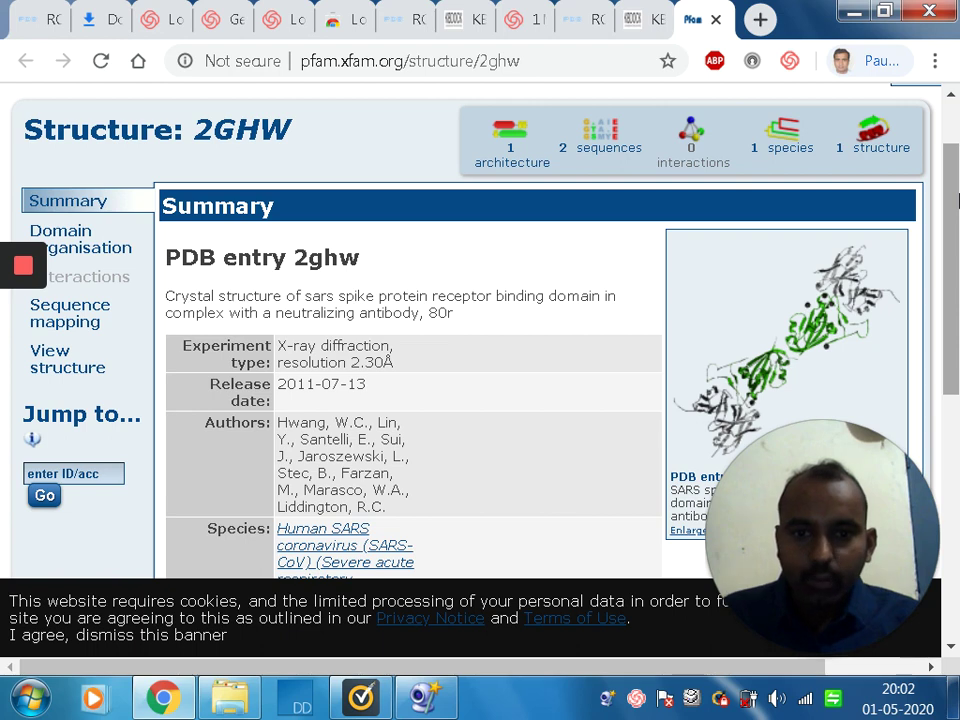
scroll(956, 200, down, 1)
scroll(956, 200, down, 1)
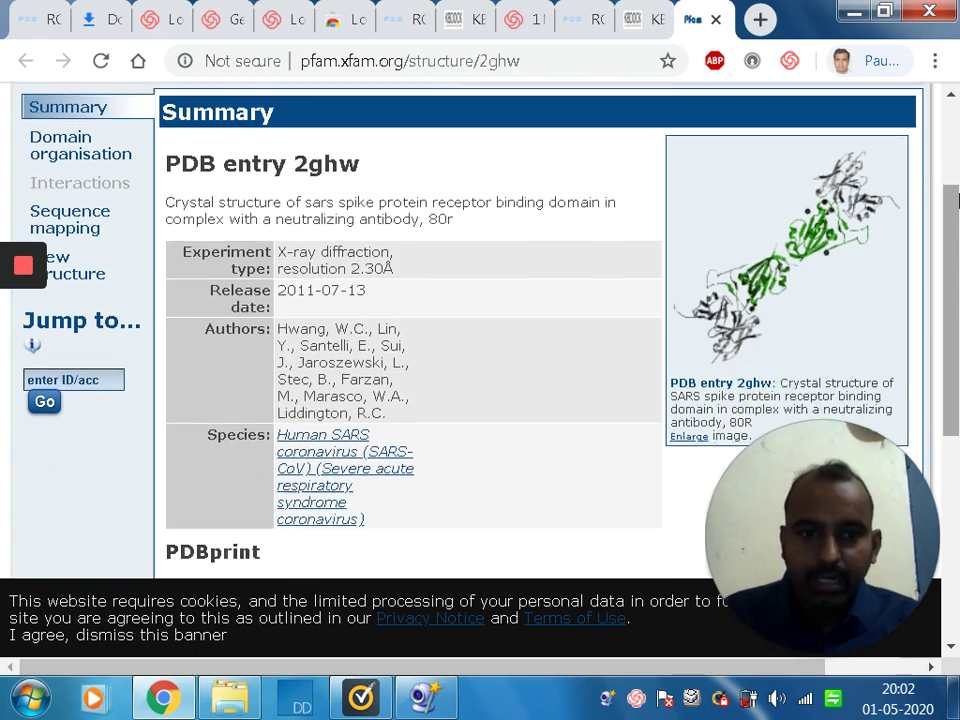
scroll(956, 200, up, 4)
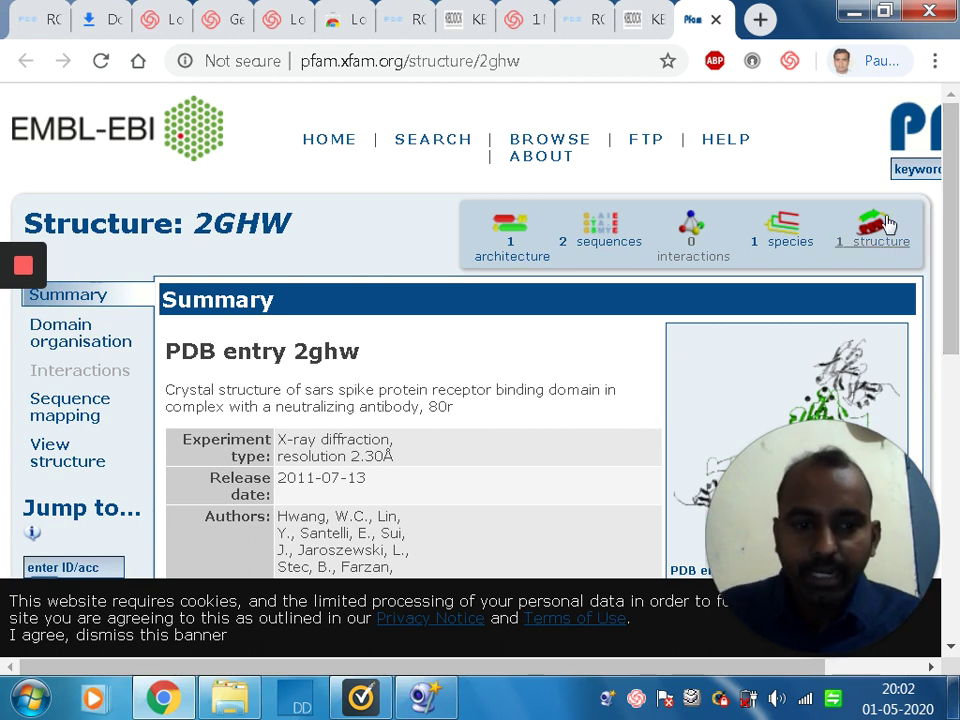
drag(821, 480, 75, 475)
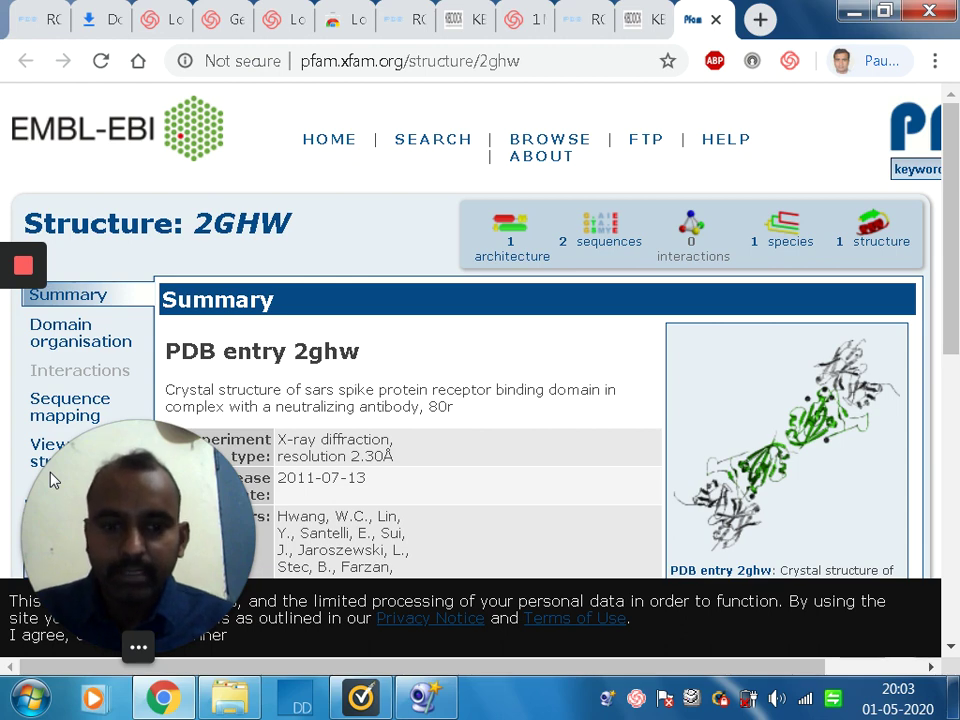
mouse_move(20, 270)
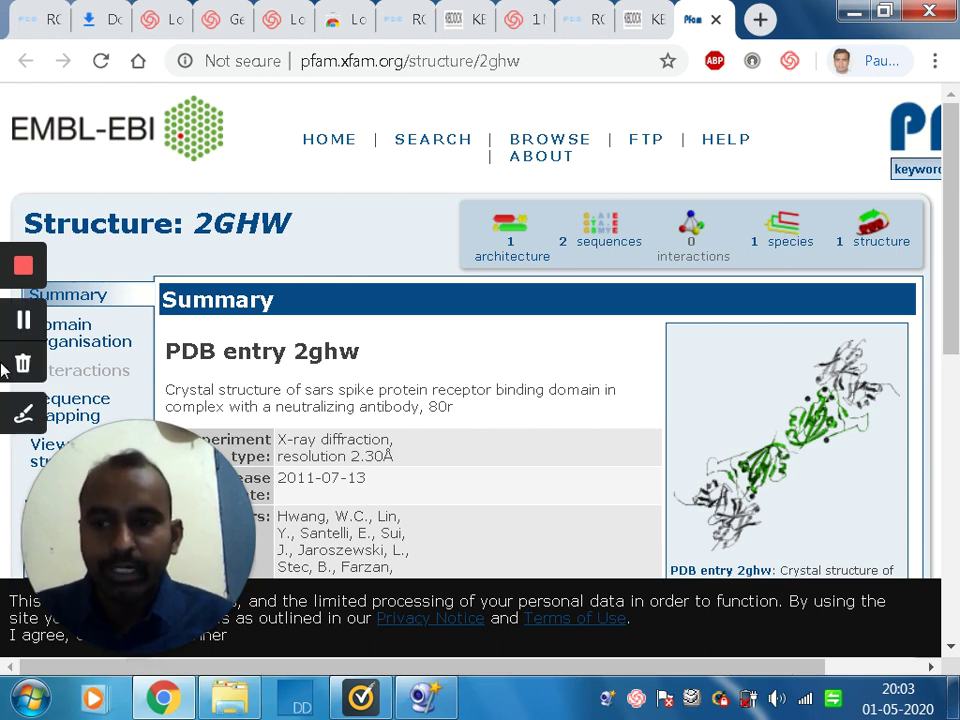